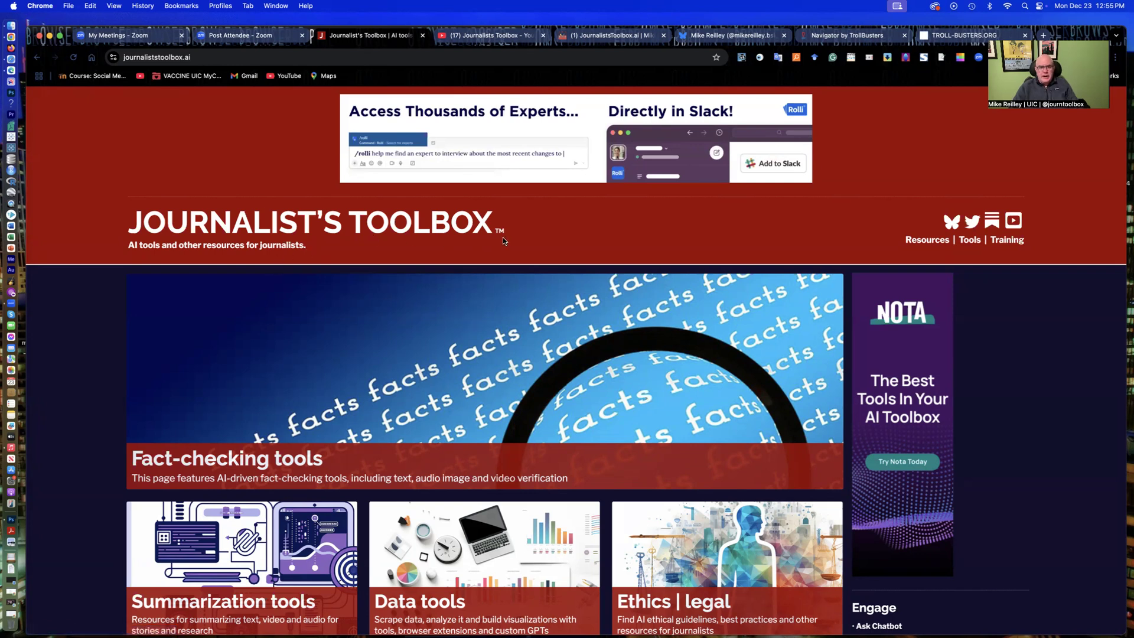
# Open the Fact-checking tools page from the Journalist's Toolbox home page and look through its list of resources
pyautogui.click(269, 457)
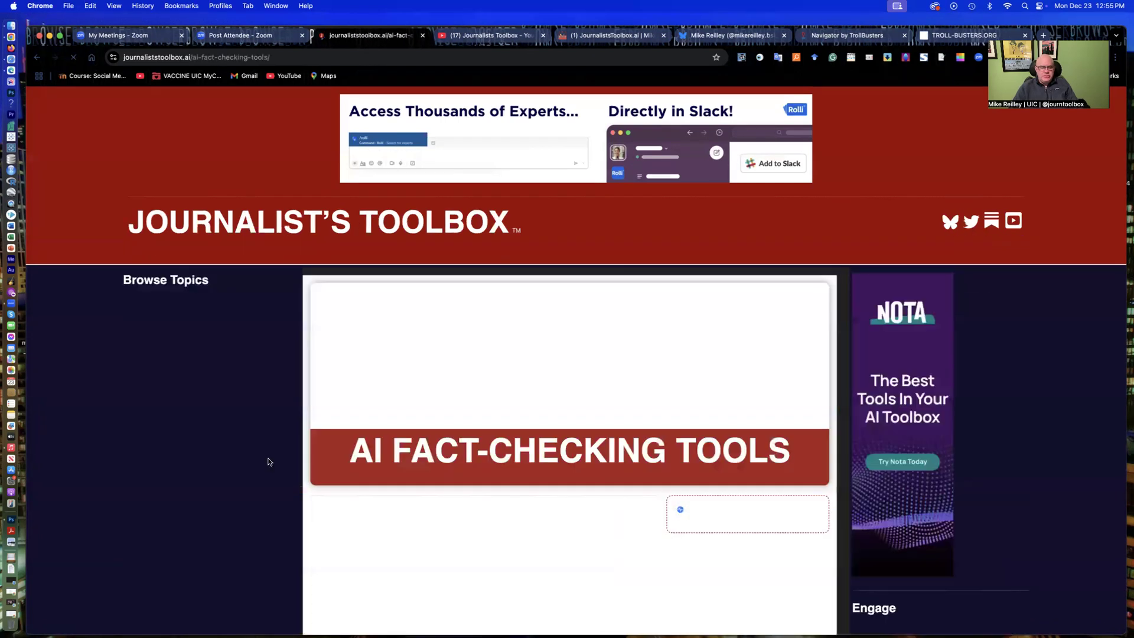
pyautogui.scroll(-3, 385, 329)
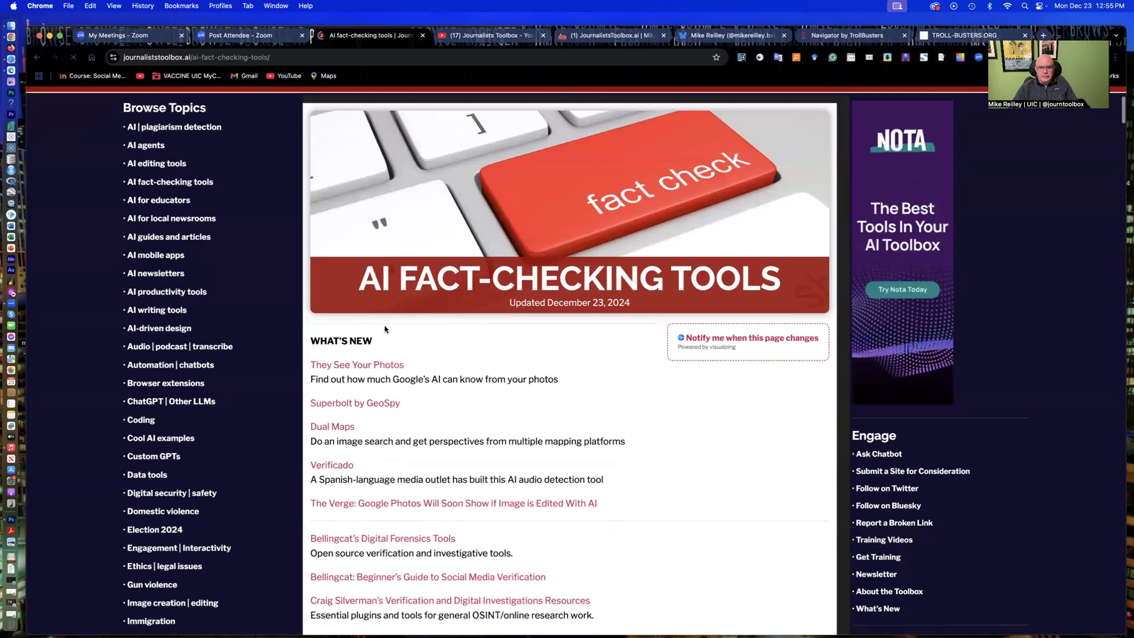
pyautogui.scroll(-2, 384, 329)
pyautogui.scroll(-7, 396, 408)
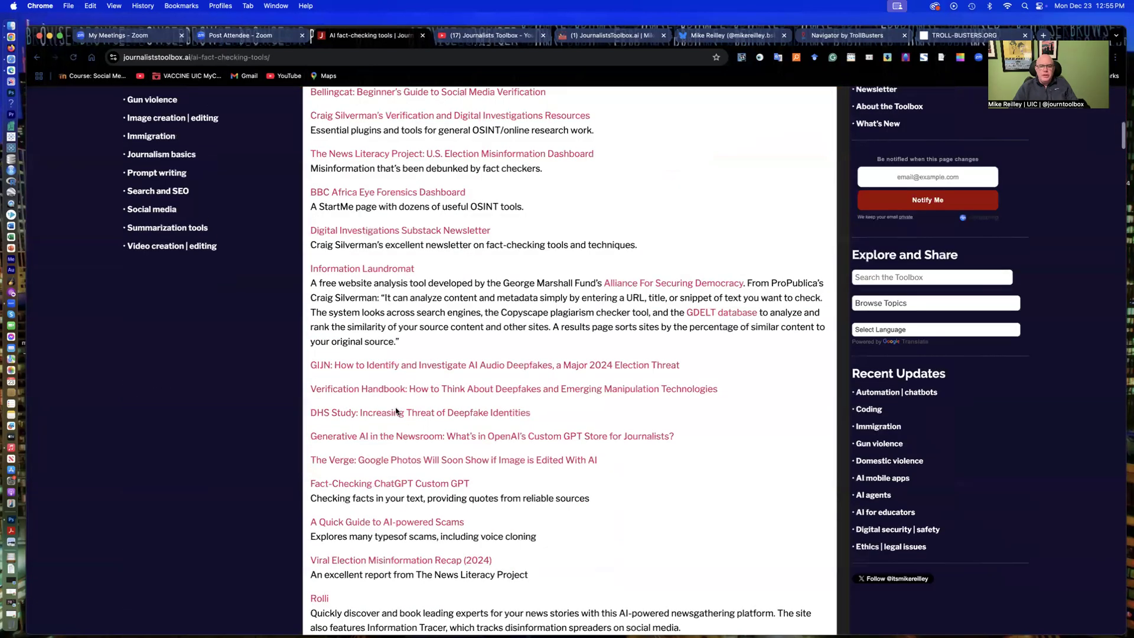
pyautogui.scroll(-10, 396, 409)
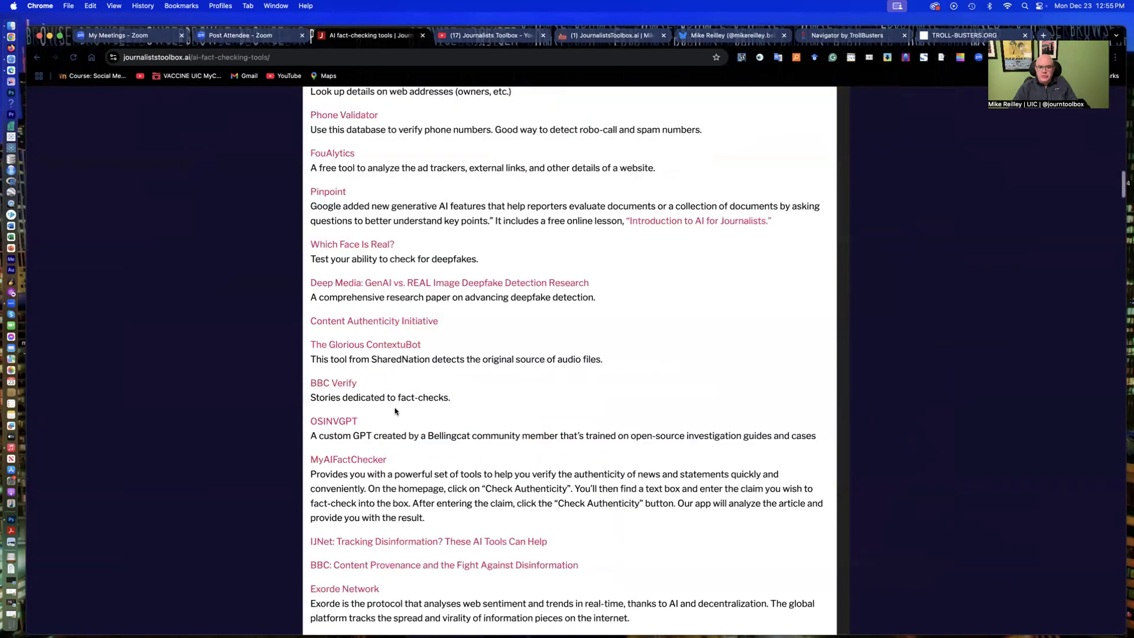
pyautogui.scroll(-10, 395, 411)
pyautogui.scroll(-10, 395, 411)
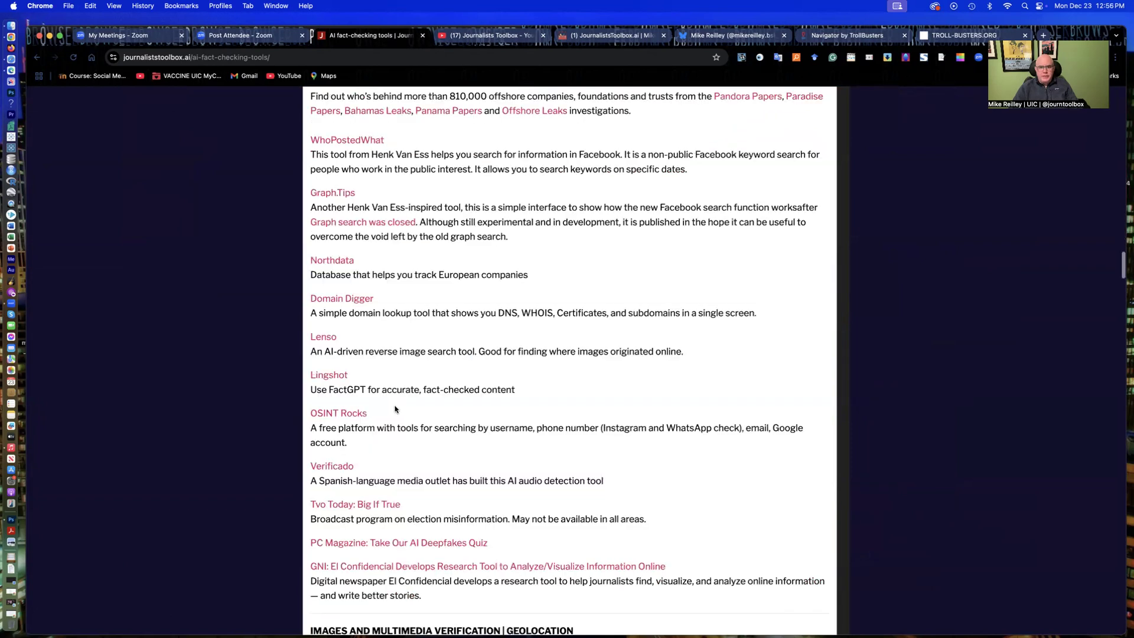
pyautogui.scroll(20, 396, 409)
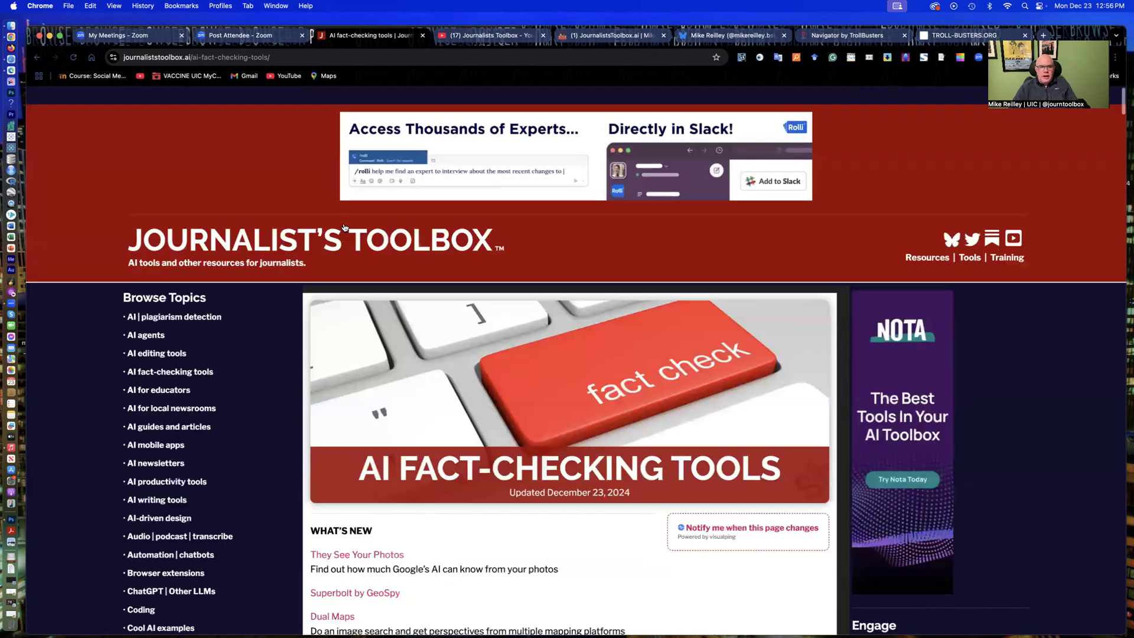
# Return to the Journalist's Toolbox home page and browse the tool category tiles
pyautogui.click(346, 228)
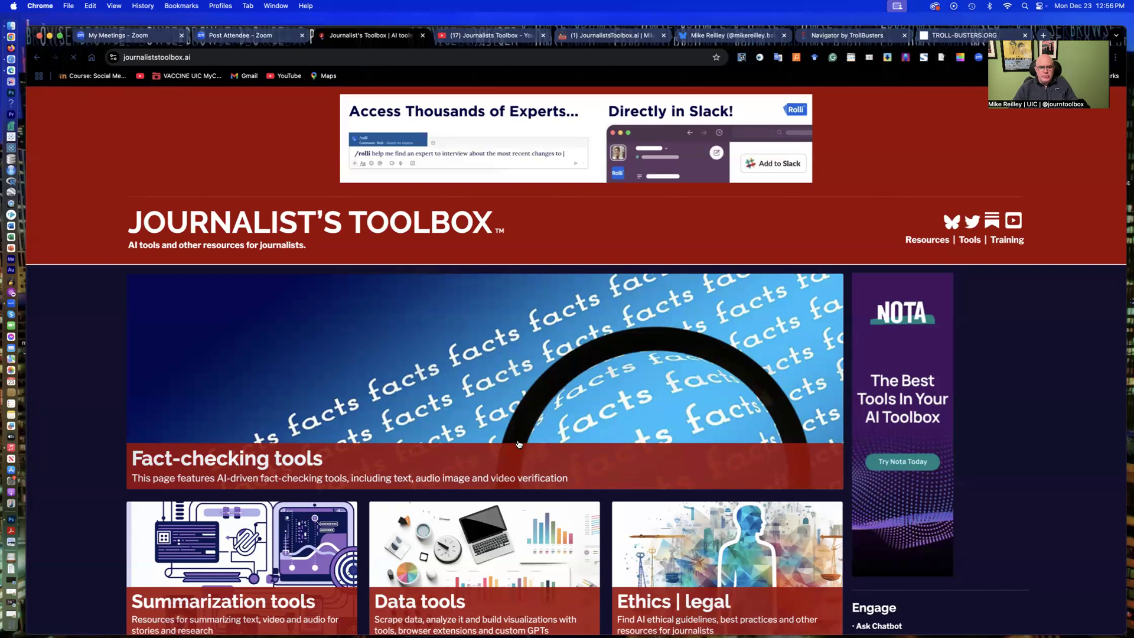
pyautogui.scroll(-5, 518, 440)
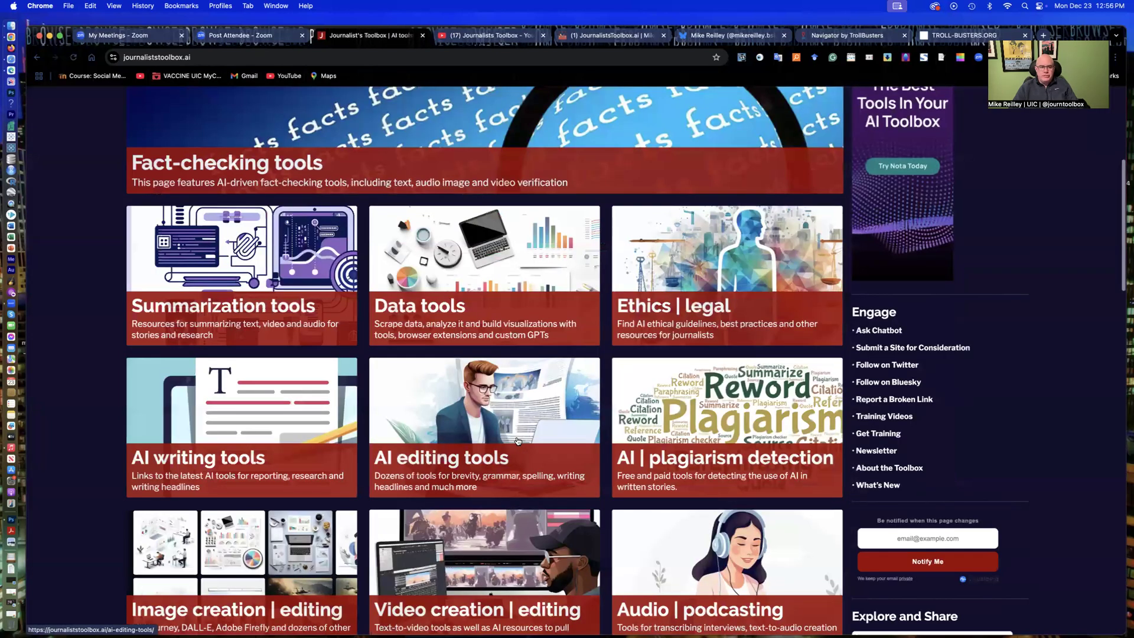
pyautogui.scroll(-3, 355, 466)
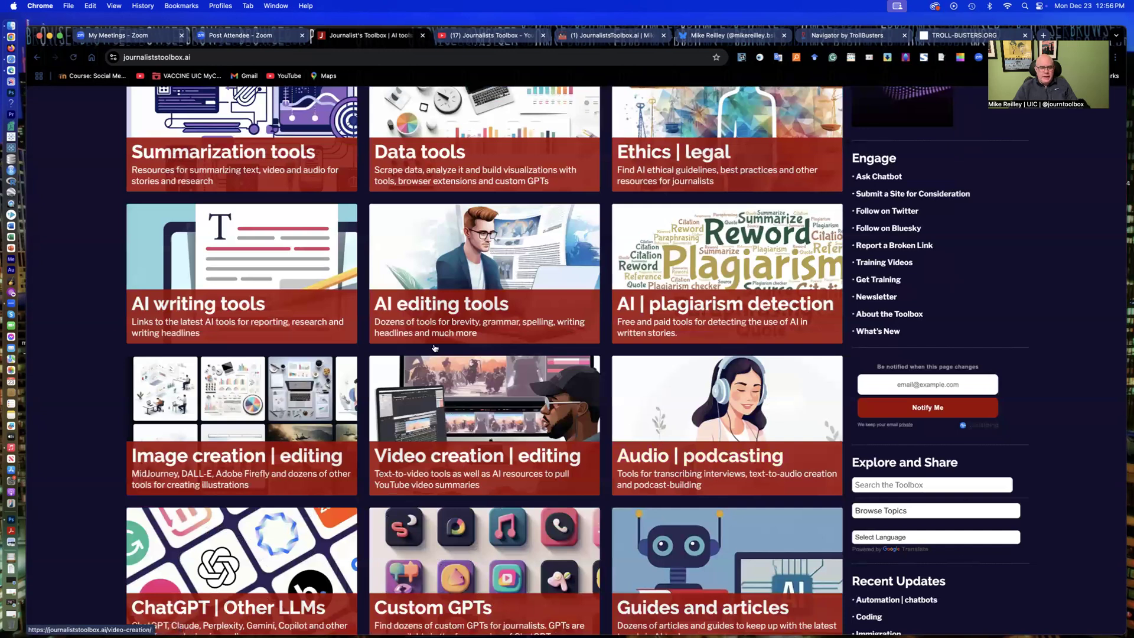
pyautogui.scroll(2, 435, 310)
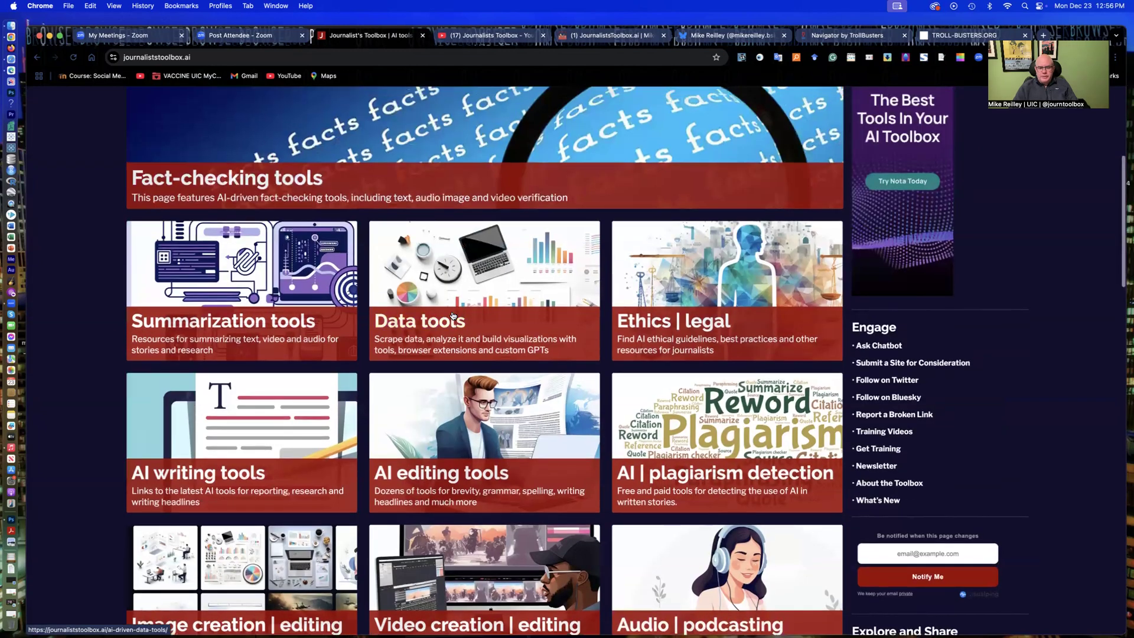
pyautogui.scroll(-6, 449, 314)
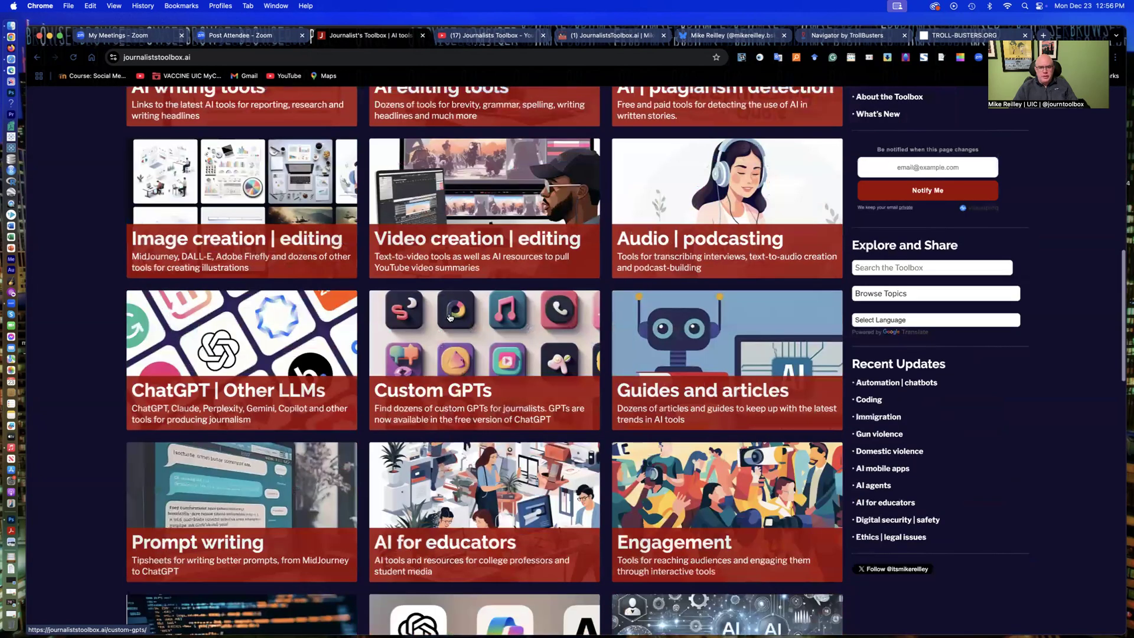
pyautogui.scroll(5, 449, 317)
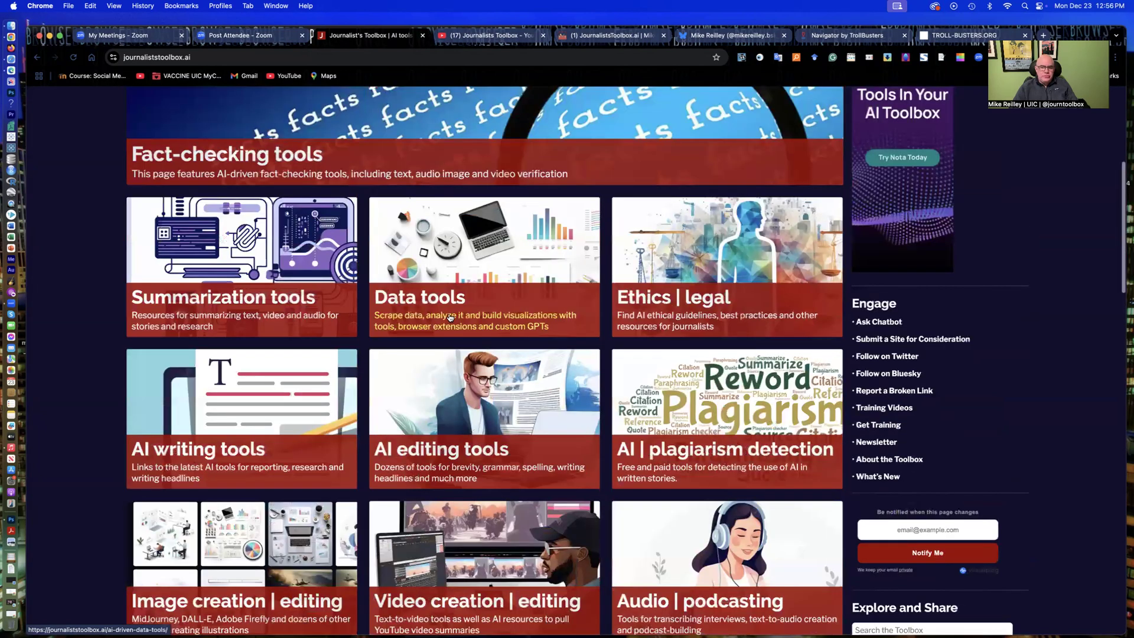
pyautogui.scroll(2, 849, 527)
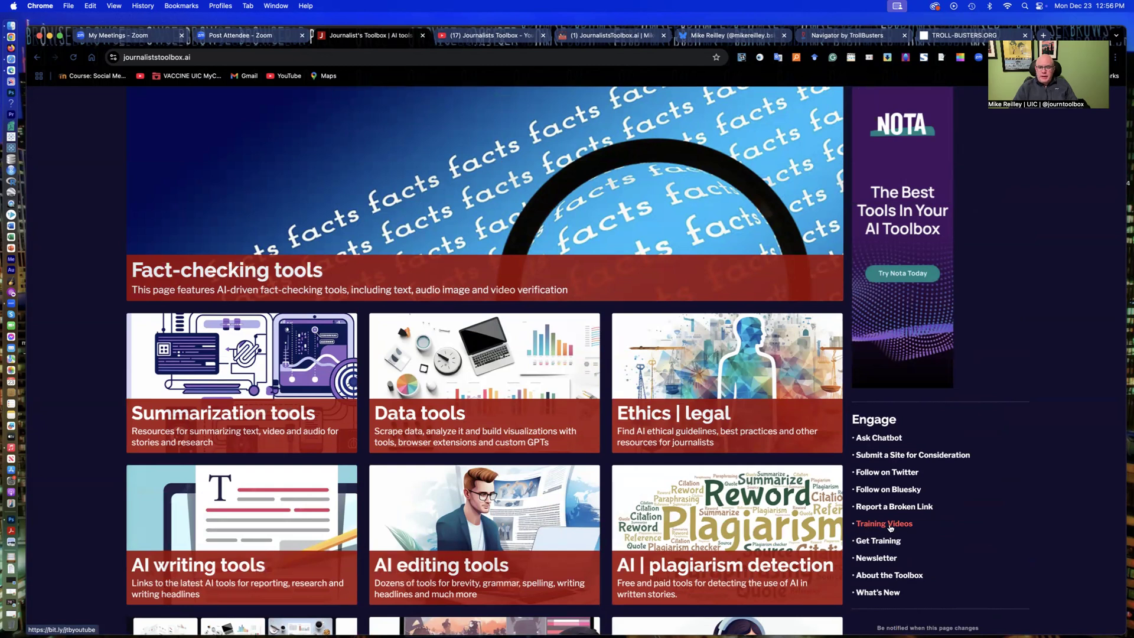
# Switch to the Journalists Toolbox YouTube channel and look over its home page
pyautogui.click(481, 37)
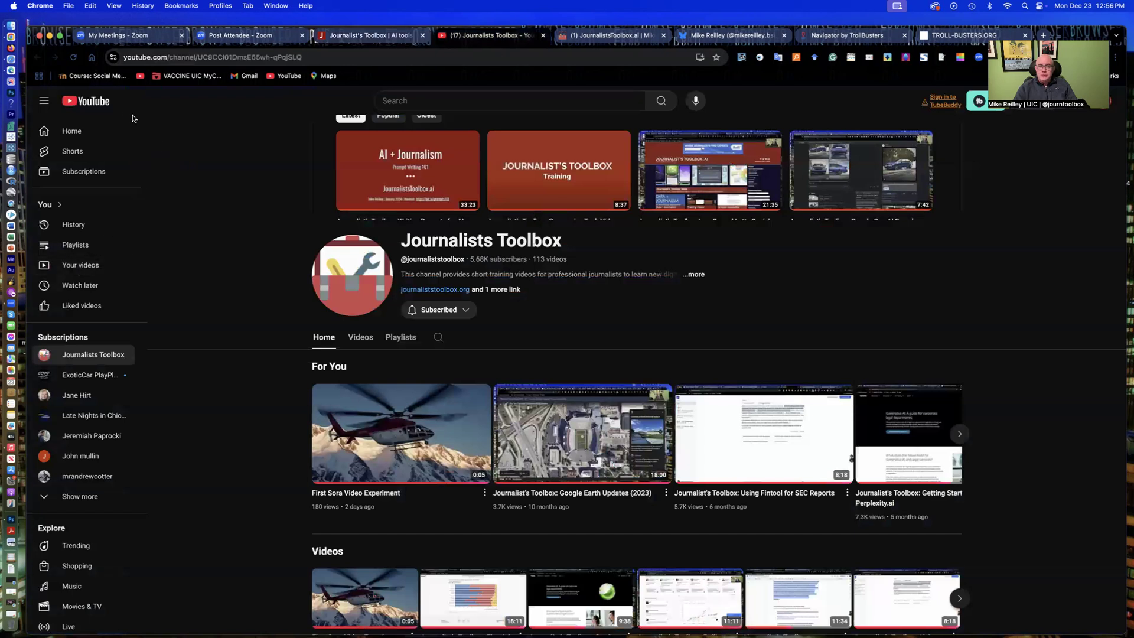
pyautogui.scroll(-1, 493, 334)
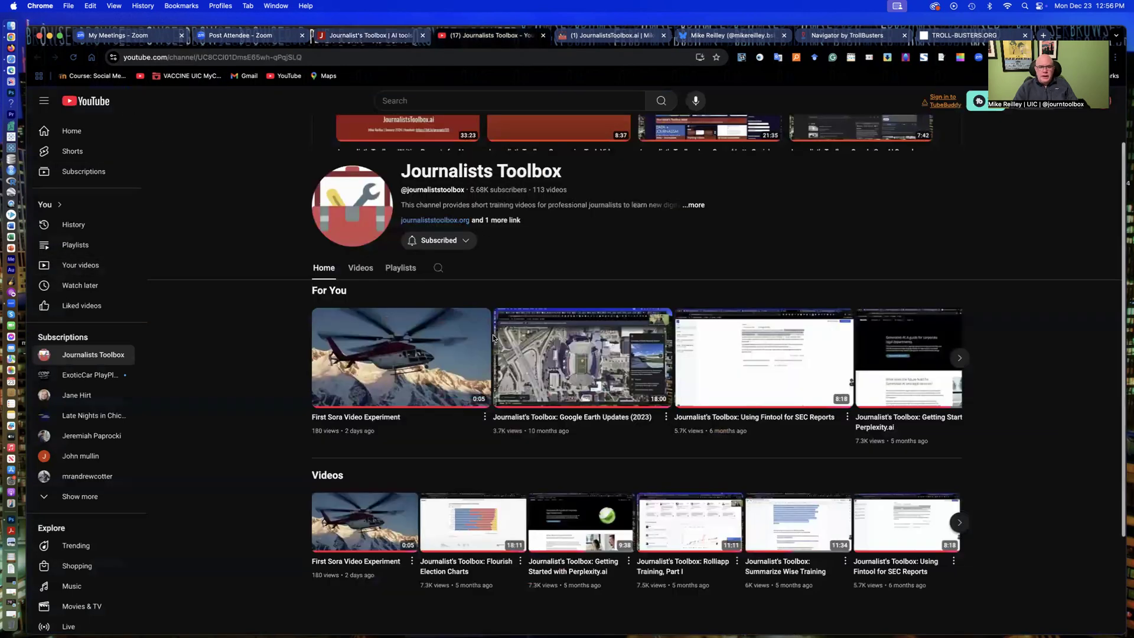
pyautogui.scroll(-2, 493, 338)
pyautogui.scroll(3, 362, 289)
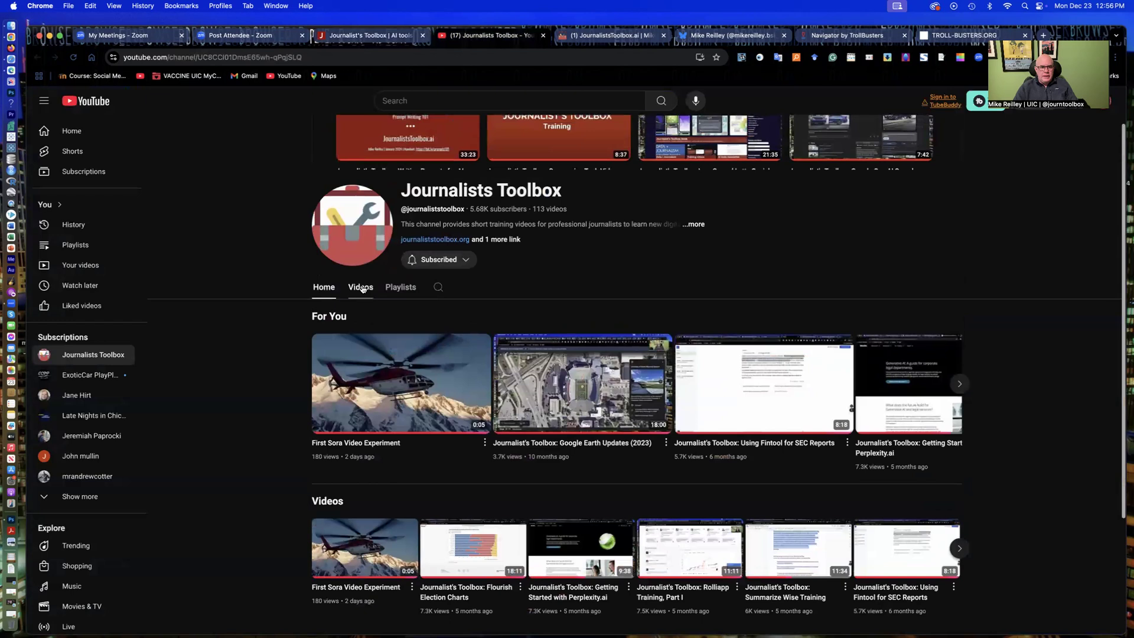
# Show the channel's full video list and browse the training videos
pyautogui.click(360, 287)
pyautogui.scroll(-5, 715, 474)
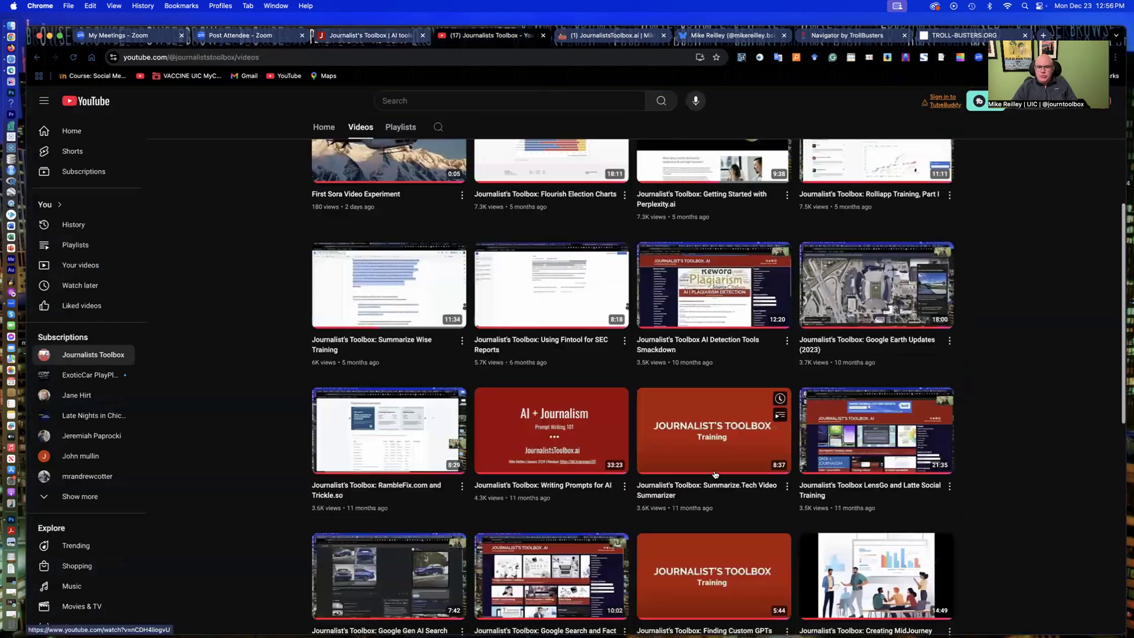
pyautogui.scroll(-5, 713, 474)
pyautogui.scroll(-6, 711, 473)
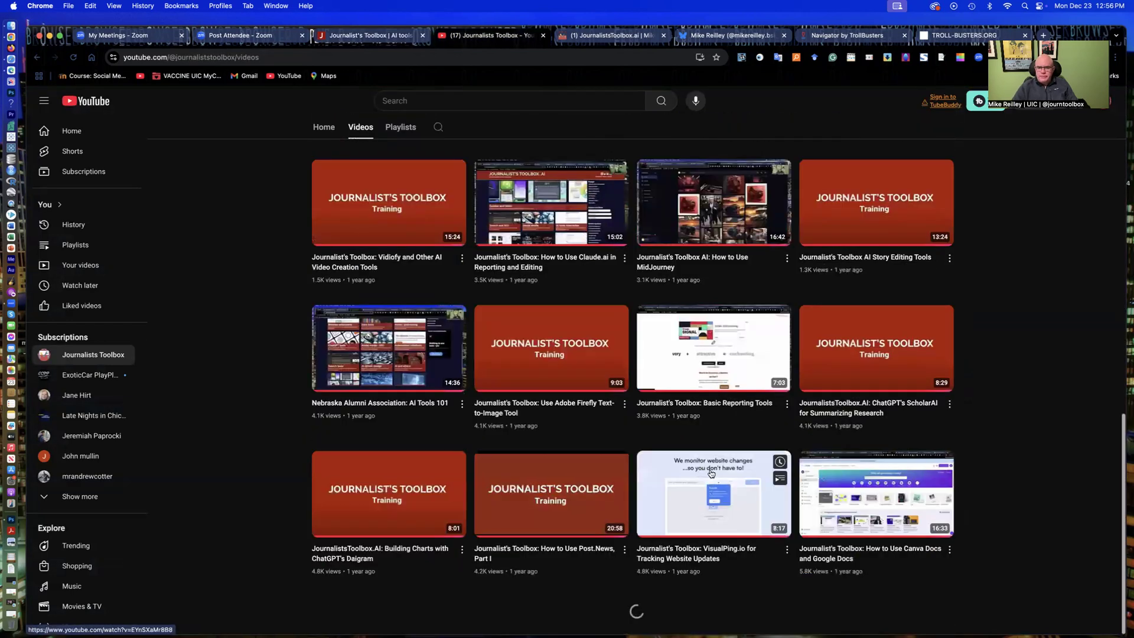
pyautogui.scroll(-10, 711, 472)
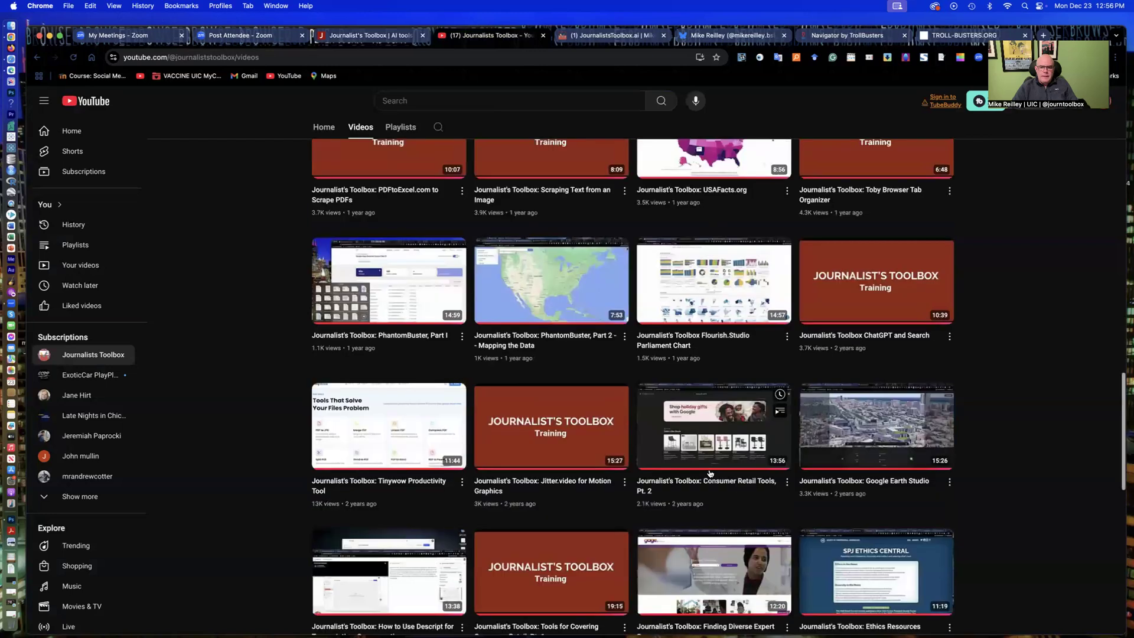
pyautogui.scroll(18, 708, 473)
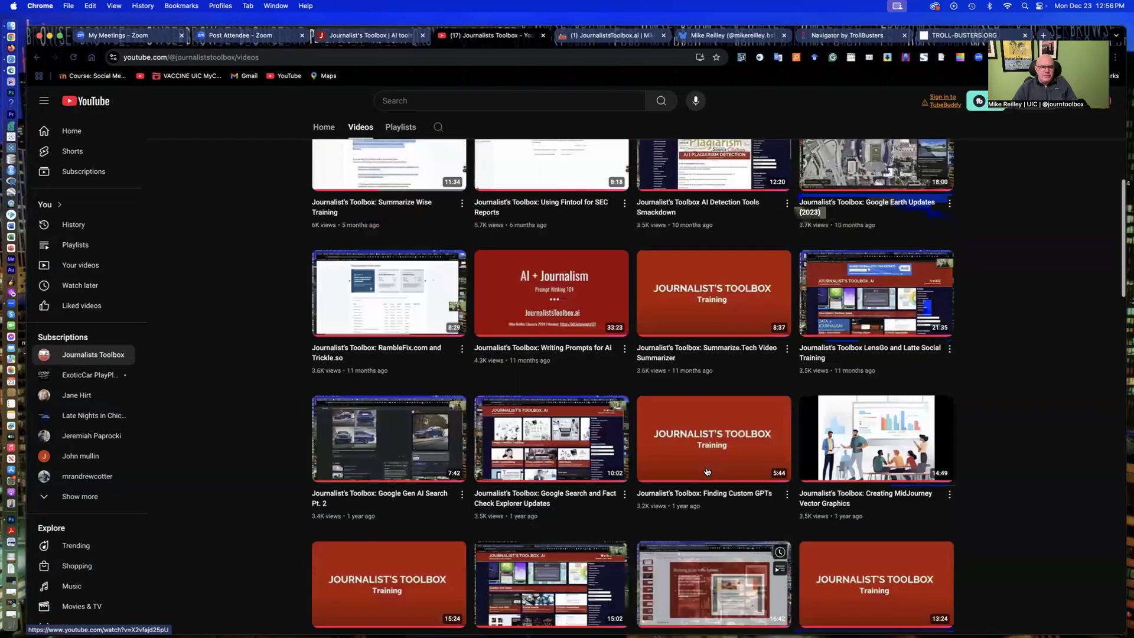
pyautogui.scroll(8, 707, 471)
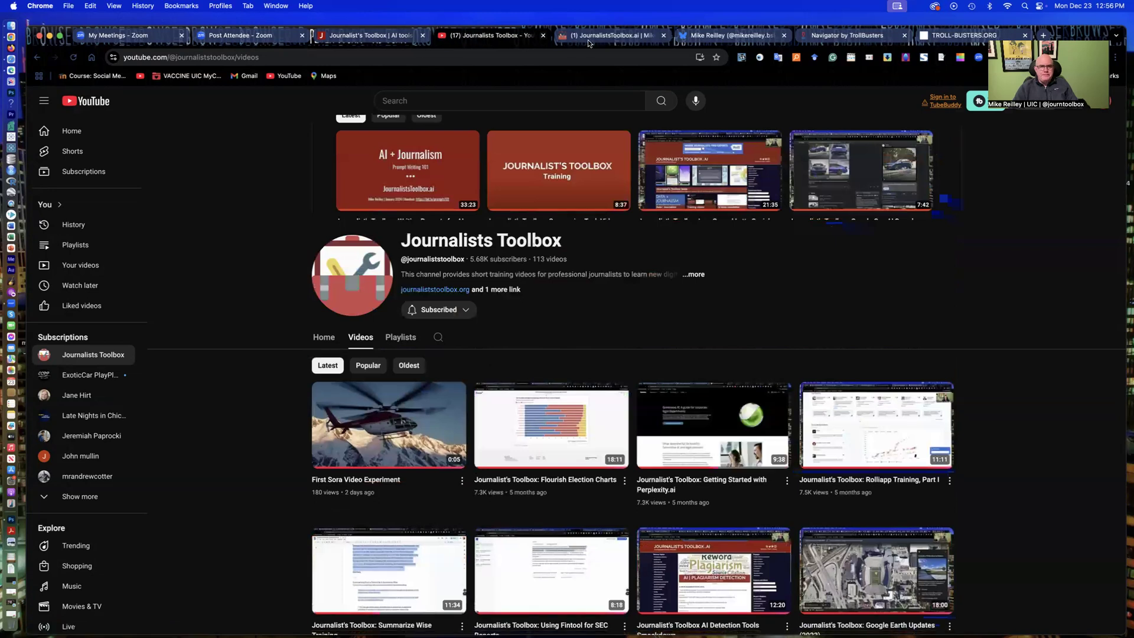
# Switch to the JournalistsToolbox.ai Substack, open the post "Sora's Arrival and the Year in Review" and look through the whole article
pyautogui.click(589, 41)
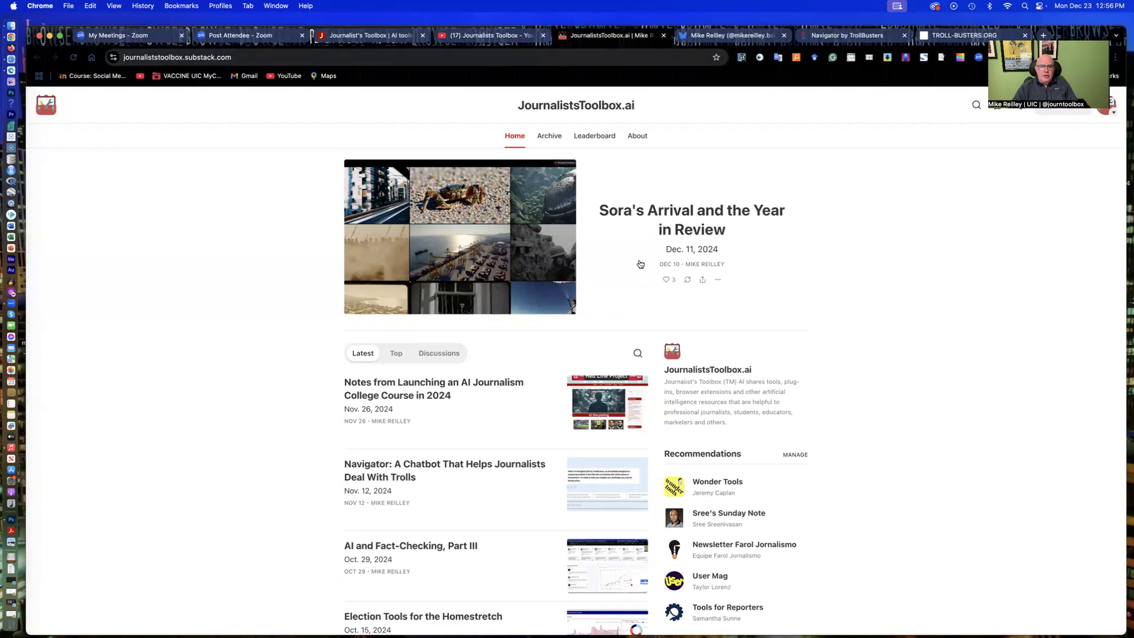
pyautogui.click(675, 218)
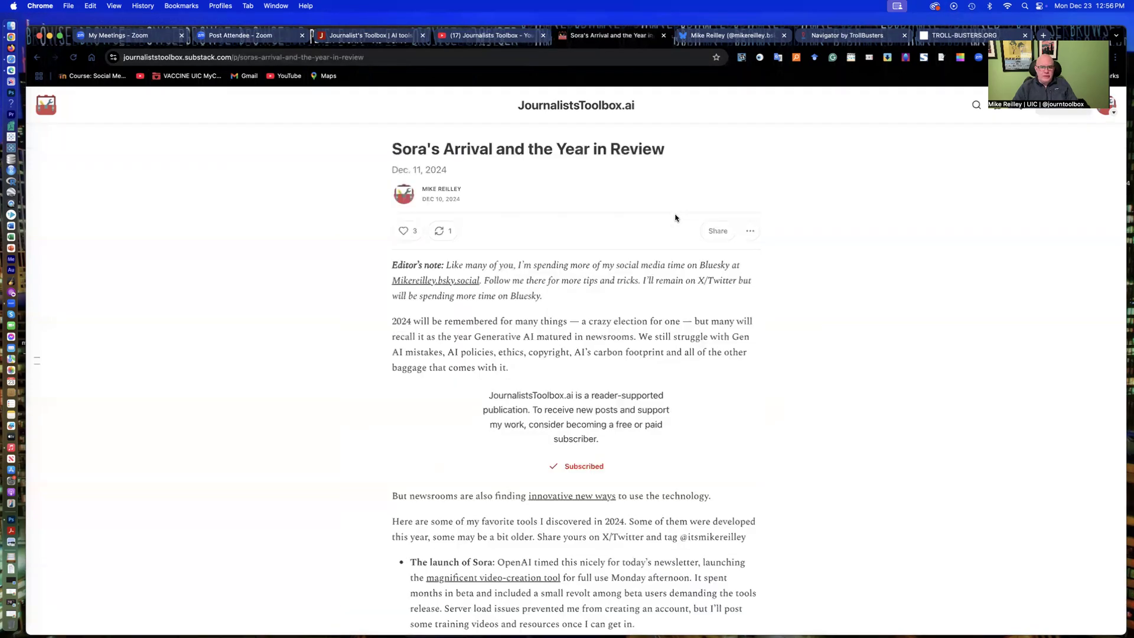
pyautogui.scroll(-15, 319, 322)
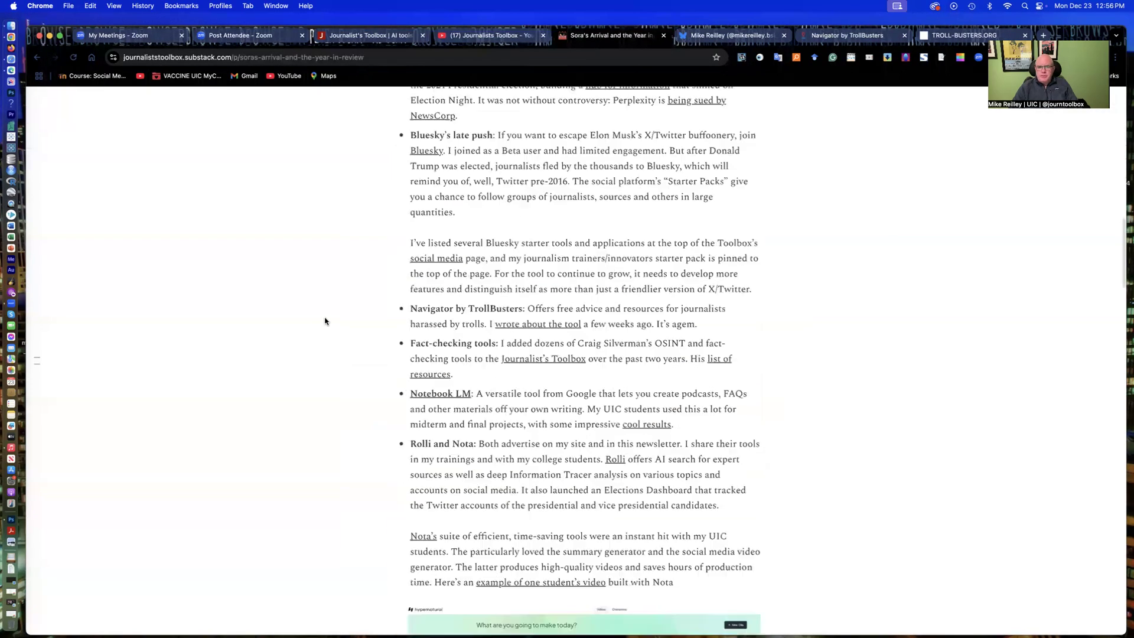
pyautogui.scroll(-5, 325, 321)
pyautogui.scroll(-20, 324, 320)
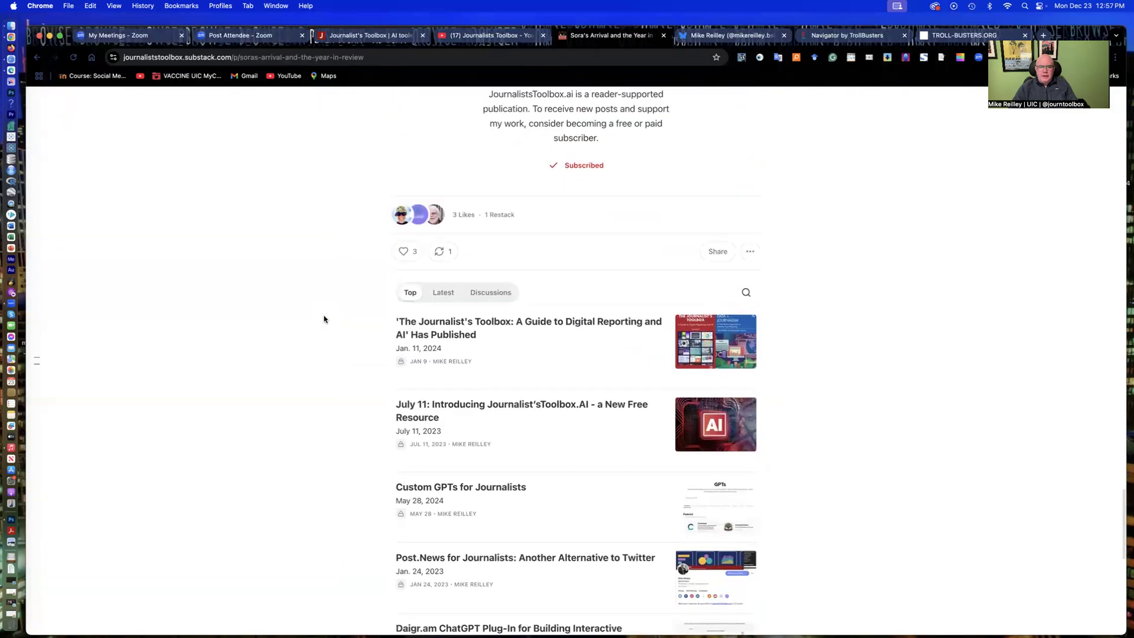
pyautogui.scroll(20, 323, 319)
pyautogui.scroll(7, 323, 319)
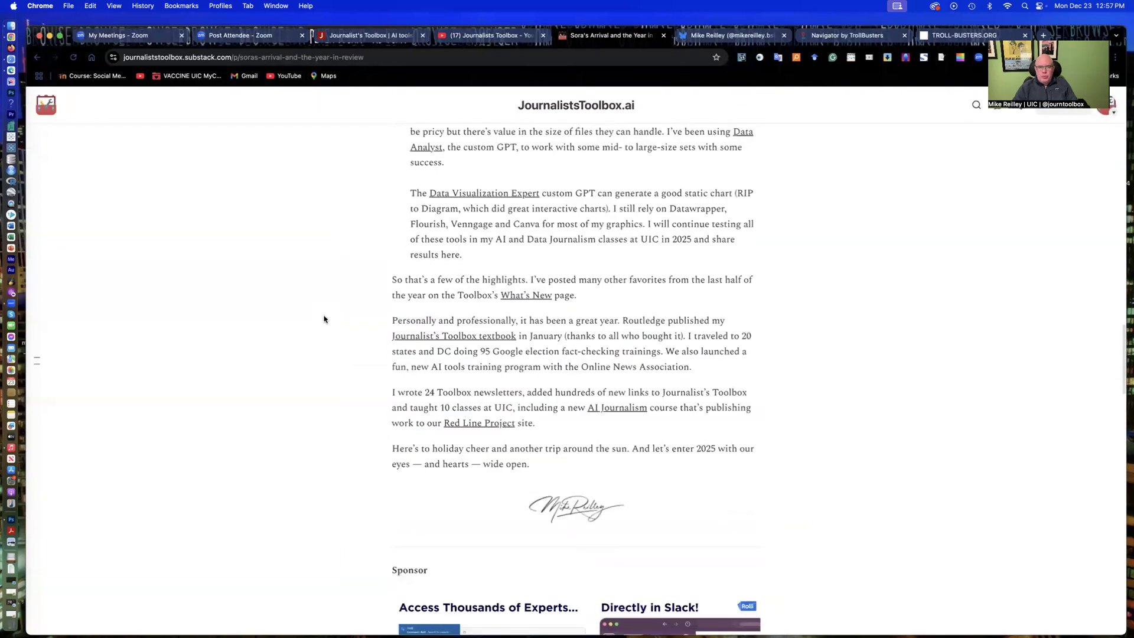
pyautogui.scroll(10, 324, 319)
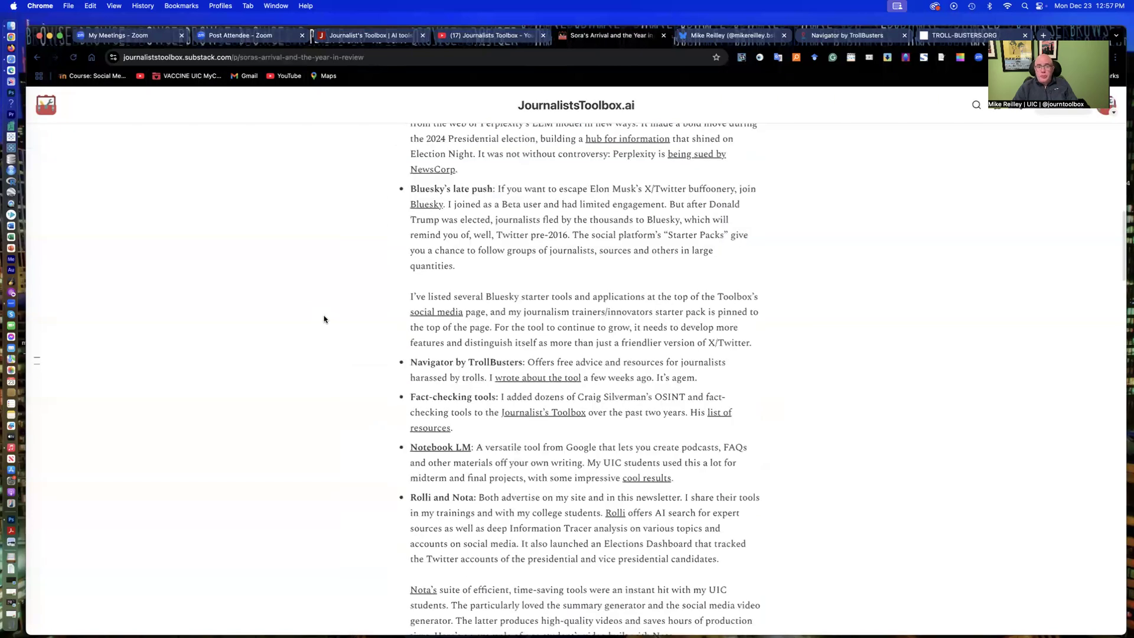
pyautogui.scroll(15, 324, 319)
pyautogui.scroll(1, 324, 318)
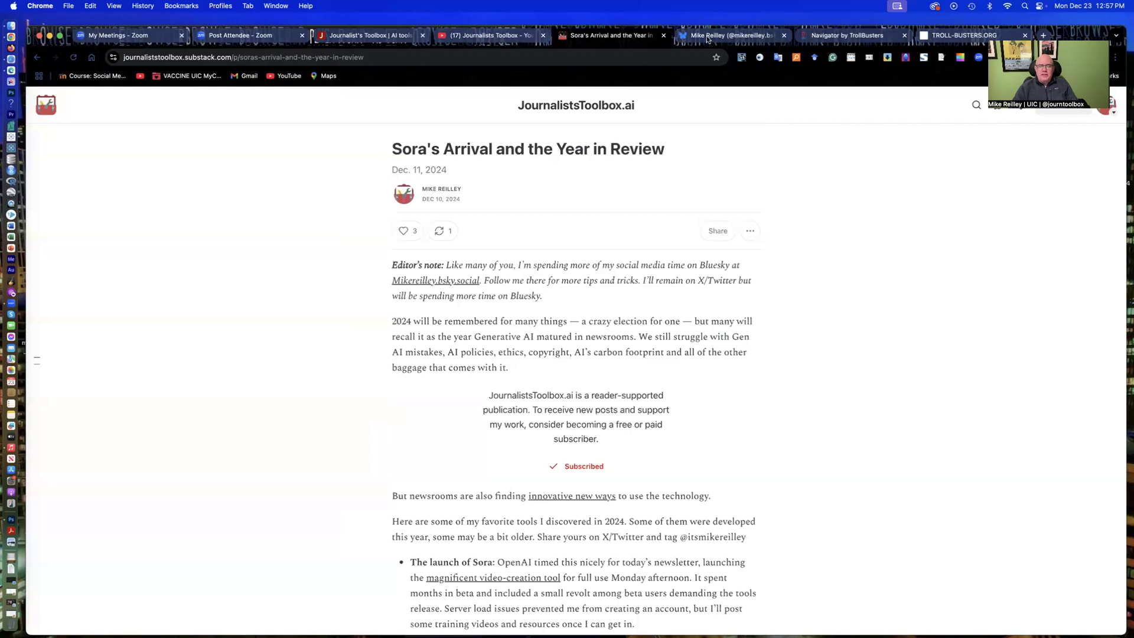
# View the Navigator|USA by TrollBusters chatbot, and look through the troll-busters.org home page from its header to the Toxic Avenger covers
pyautogui.click(844, 37)
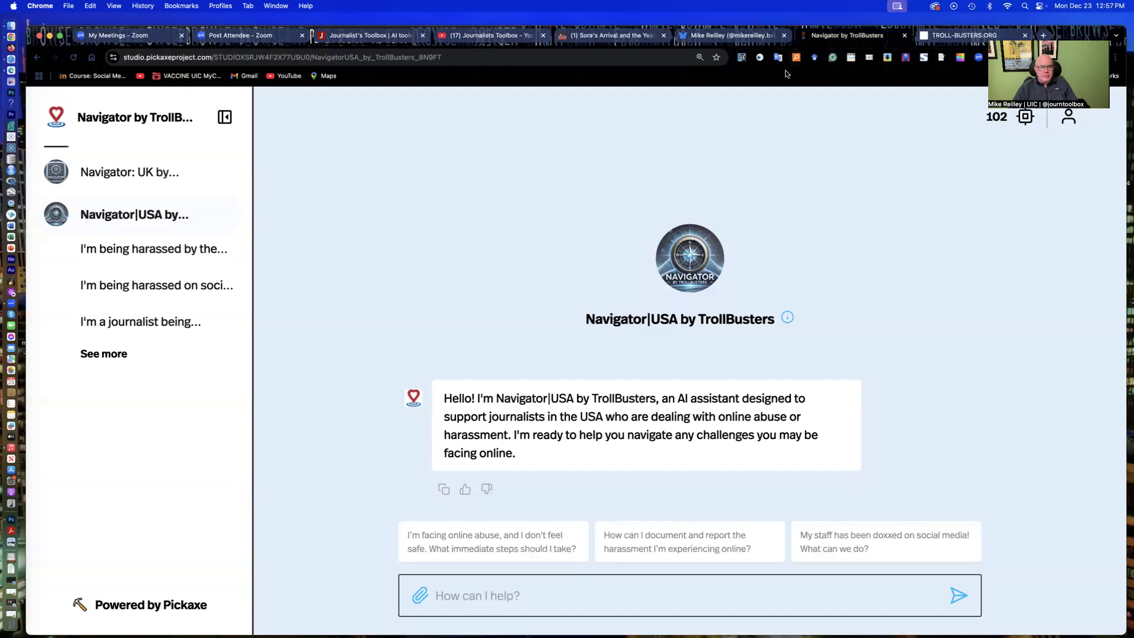
pyautogui.click(954, 40)
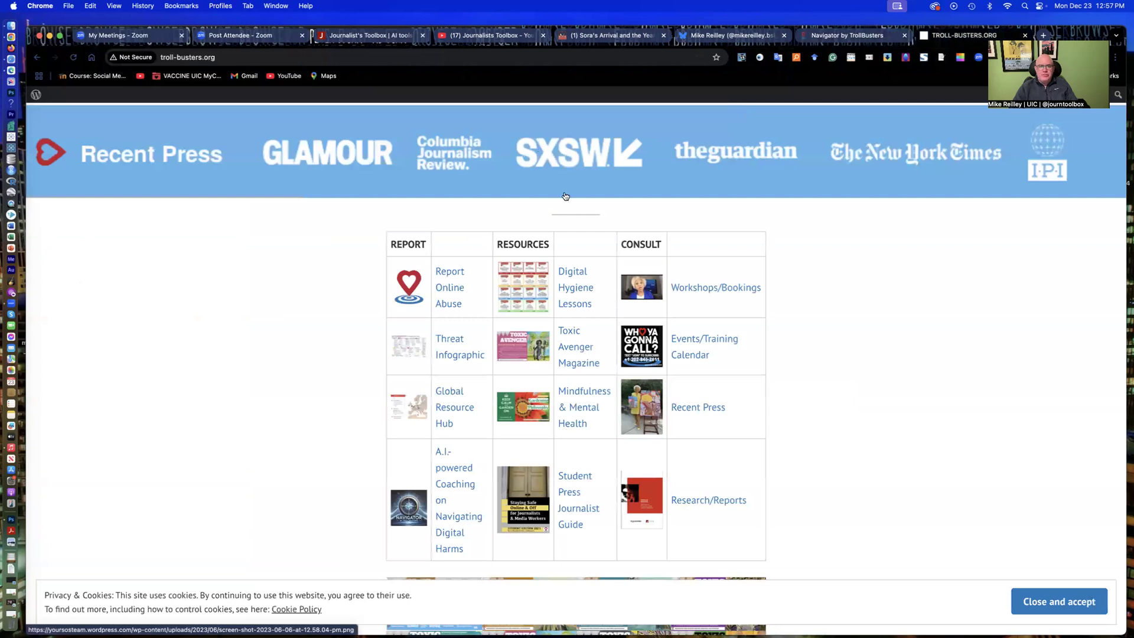
pyautogui.scroll(15, 565, 196)
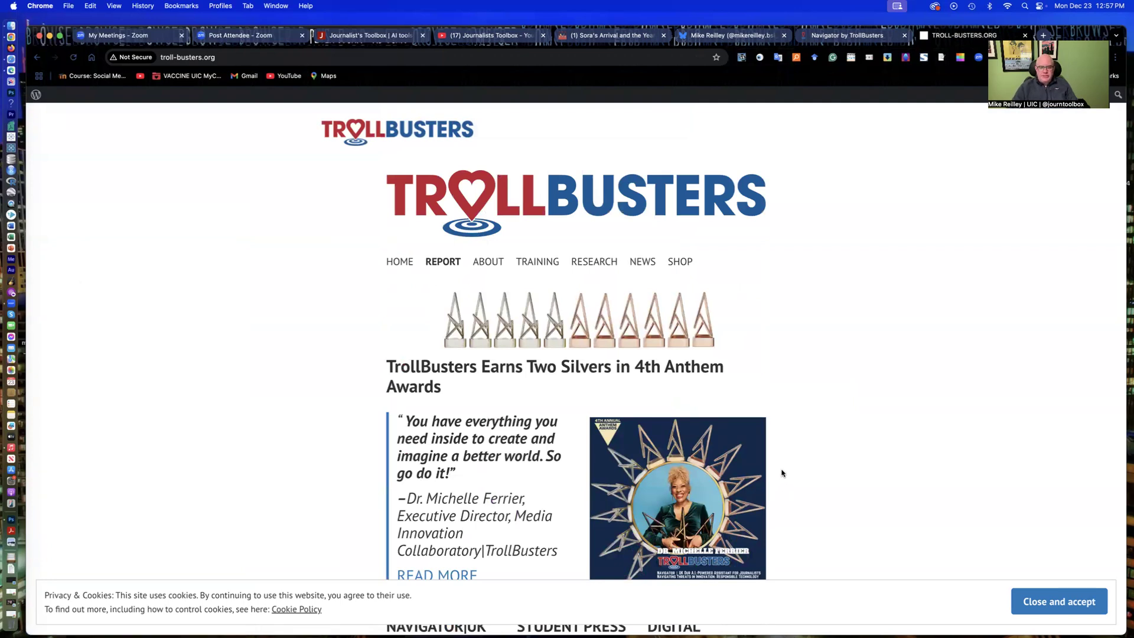
pyautogui.scroll(-12, 783, 470)
pyautogui.scroll(-10, 773, 476)
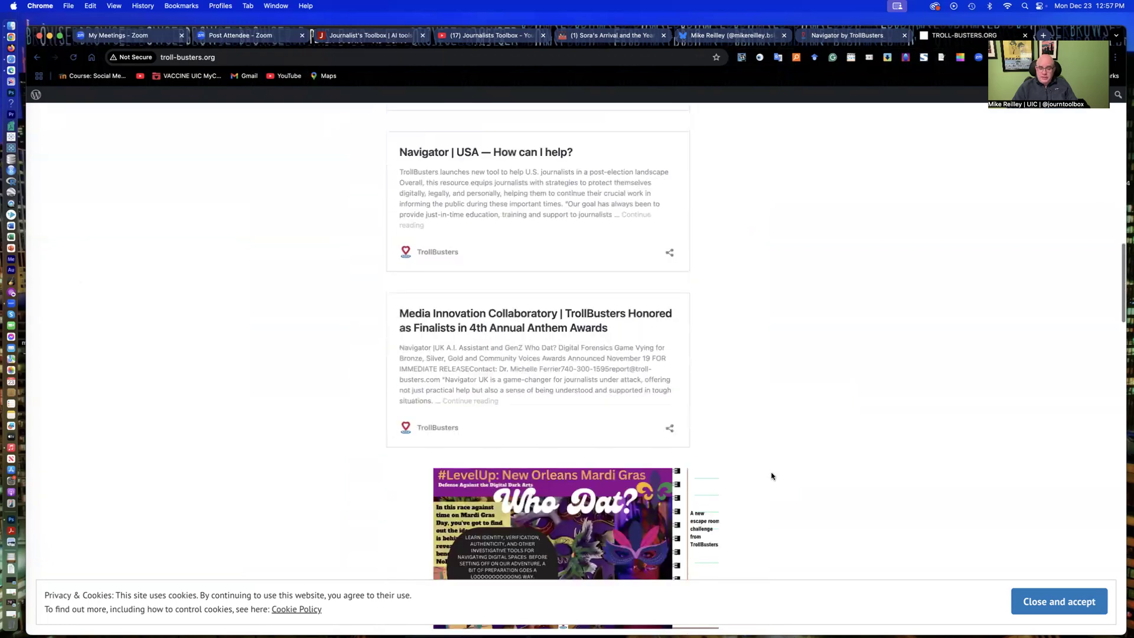
pyautogui.scroll(-5, 772, 476)
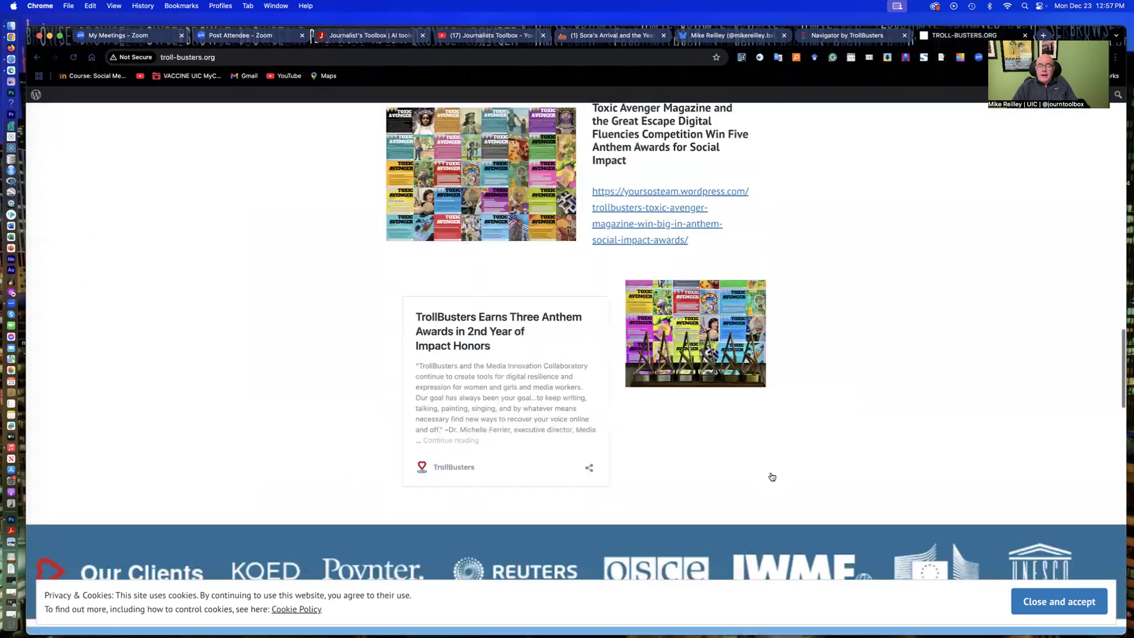
pyautogui.scroll(-9, 772, 476)
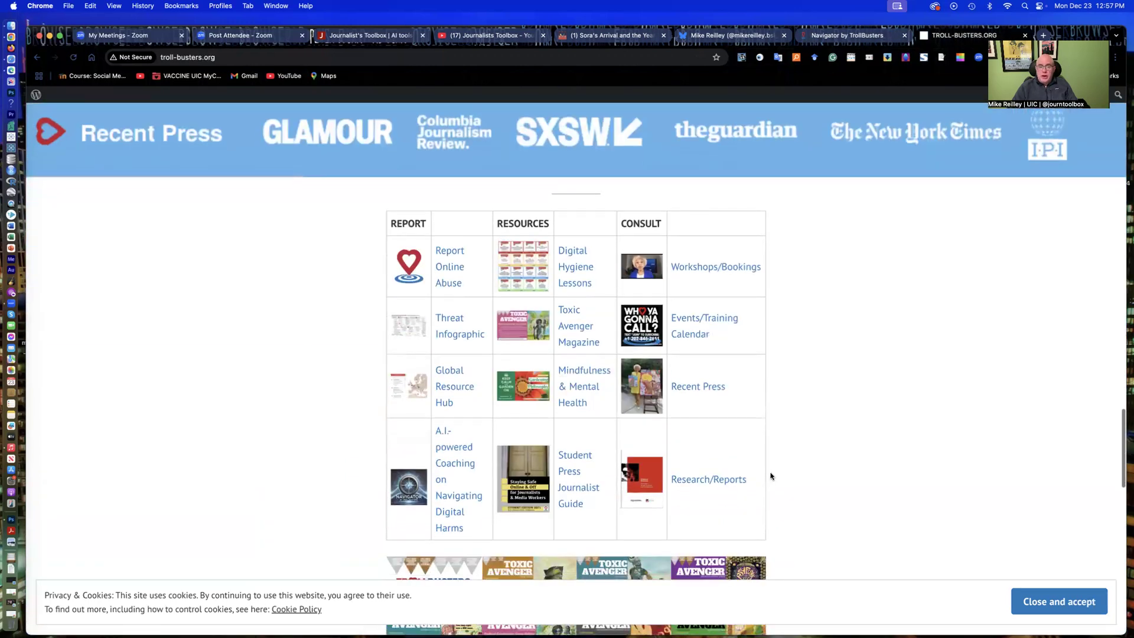
pyautogui.scroll(-7, 771, 476)
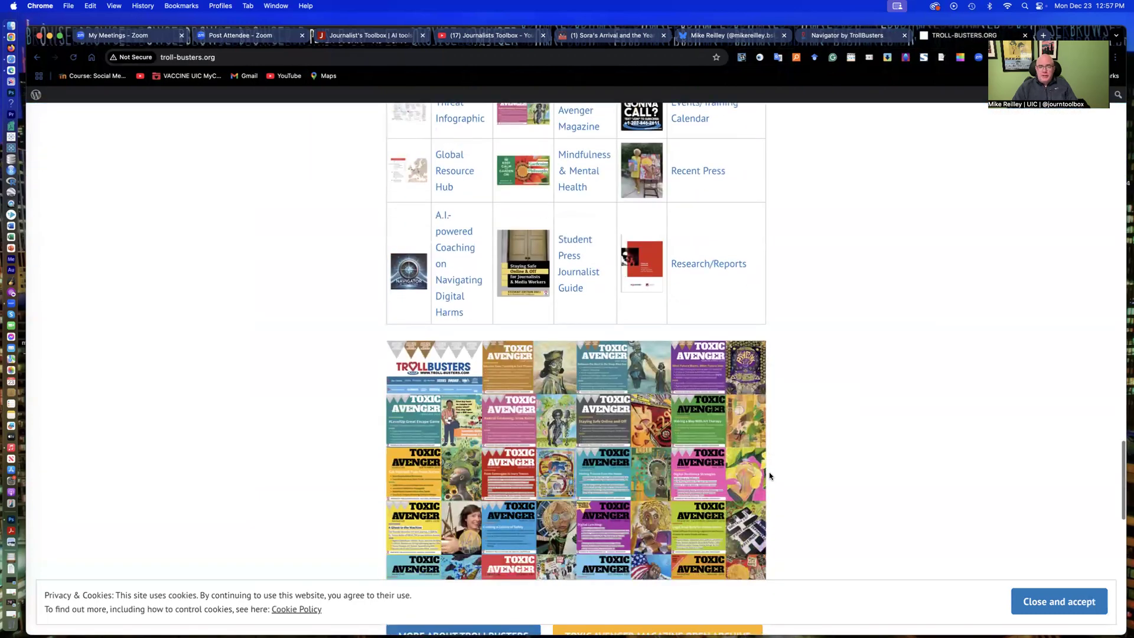
# Look over the table of Report, Resources and Consult links and the client and press banners on the troll-busters.org home page
pyautogui.scroll(4, 769, 476)
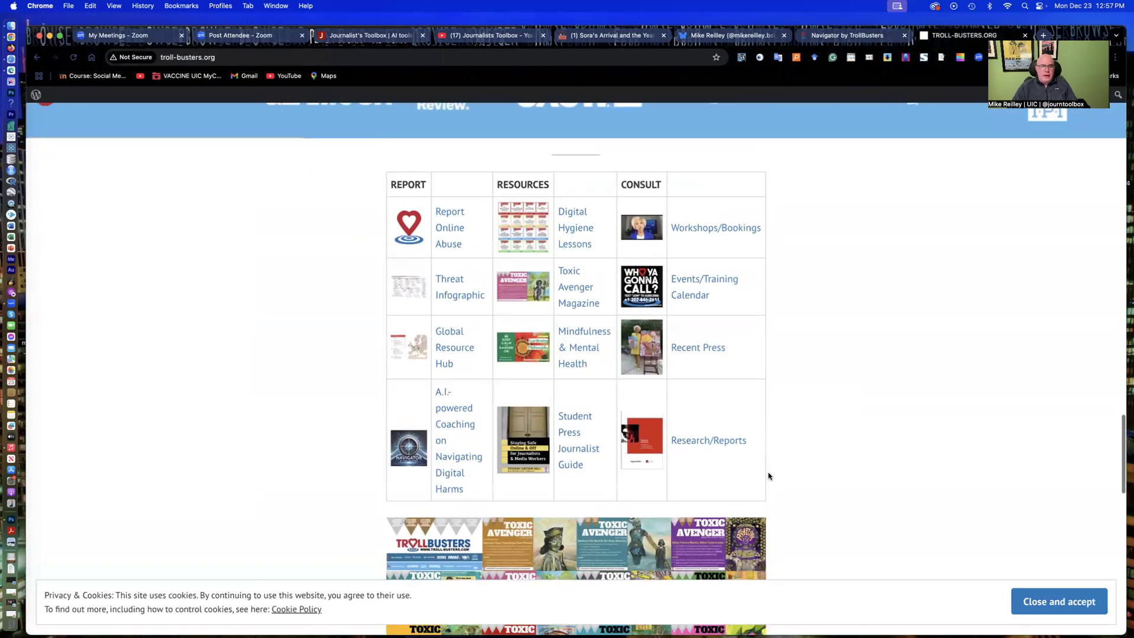
pyautogui.scroll(1, 770, 476)
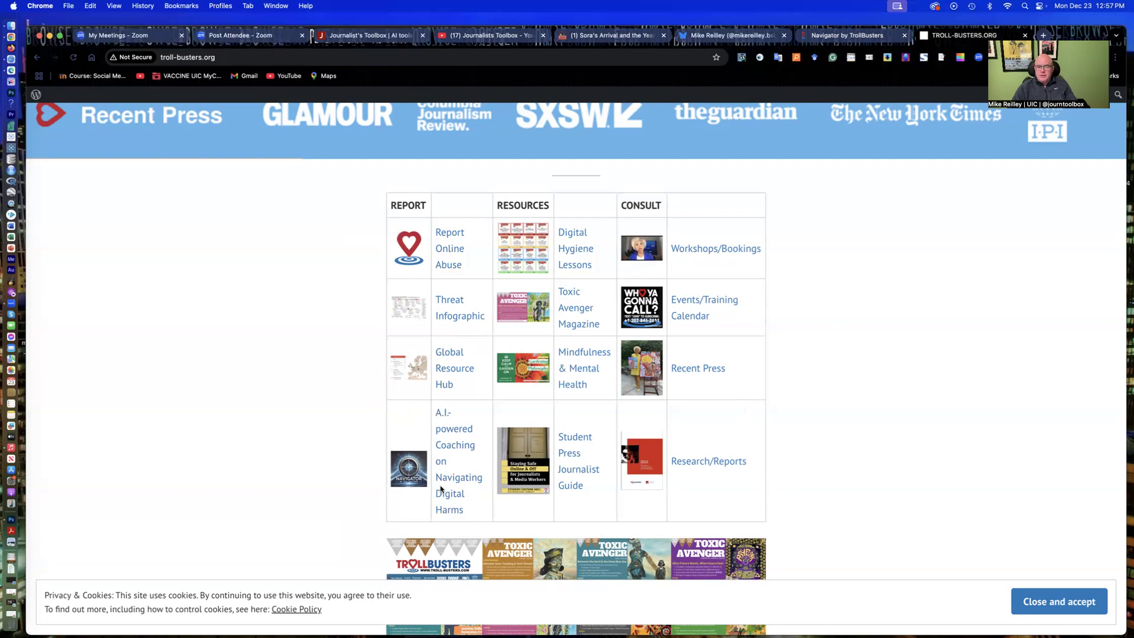
pyautogui.scroll(5, 452, 450)
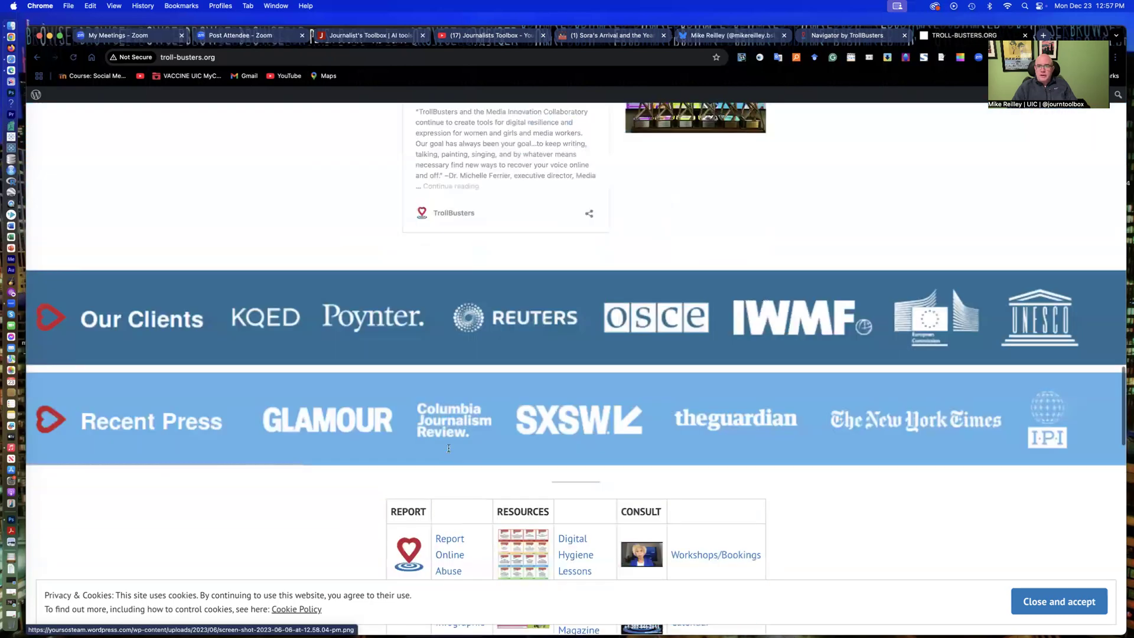
pyautogui.scroll(10, 449, 449)
# Switch to the Navigator|USA by TrollBusters chatbot and collapse its list of chats
pyautogui.click(823, 33)
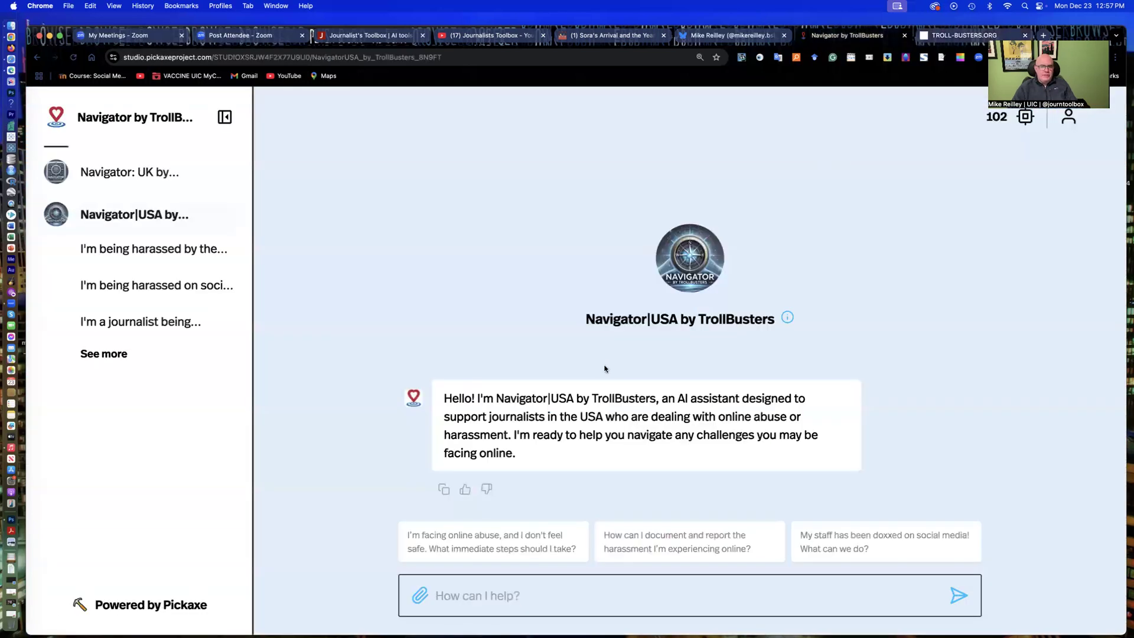
pyautogui.click(225, 117)
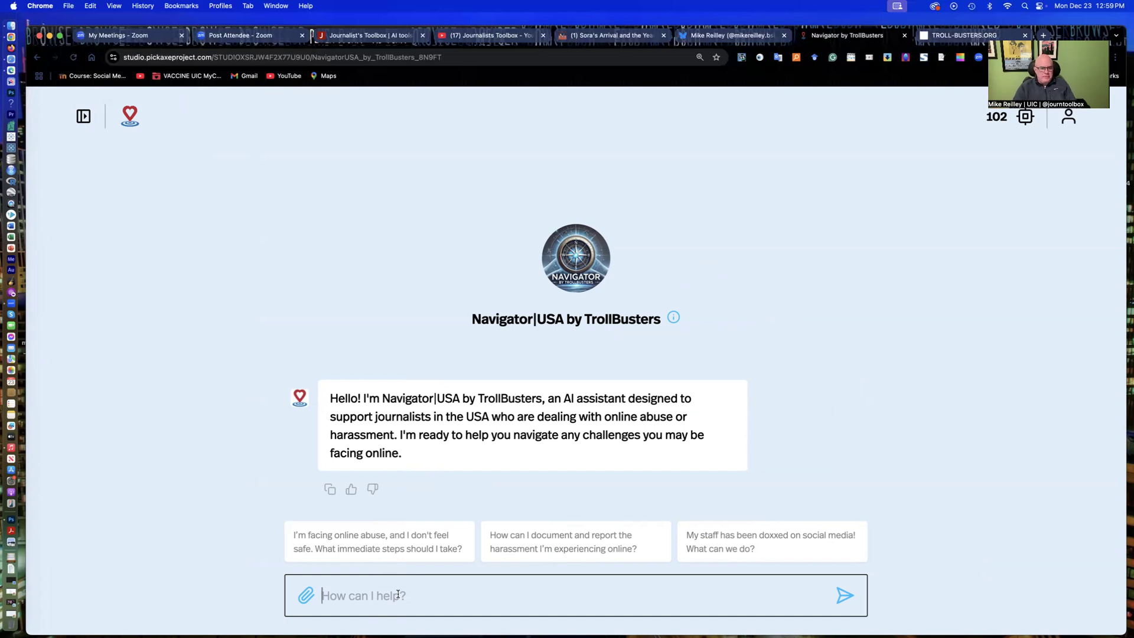
# Begin a chatbot message with "I'm a journalist who's being harassed on social media by an alt-right group. How should"
pyautogui.write("I'm a journalist ")
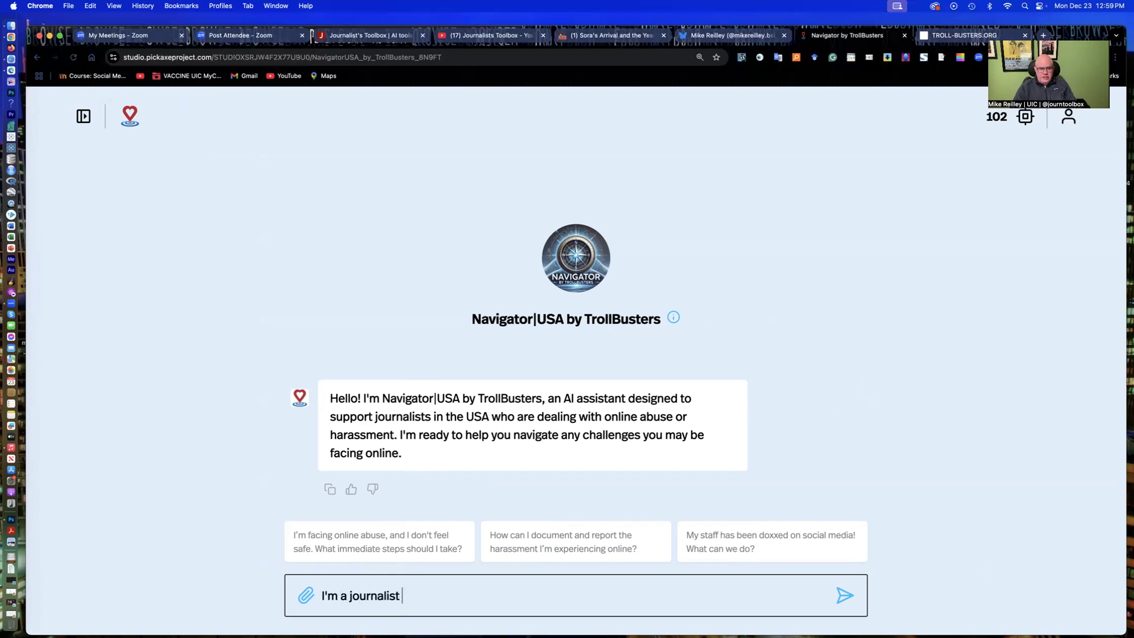
pyautogui.write("who's being harassed on")
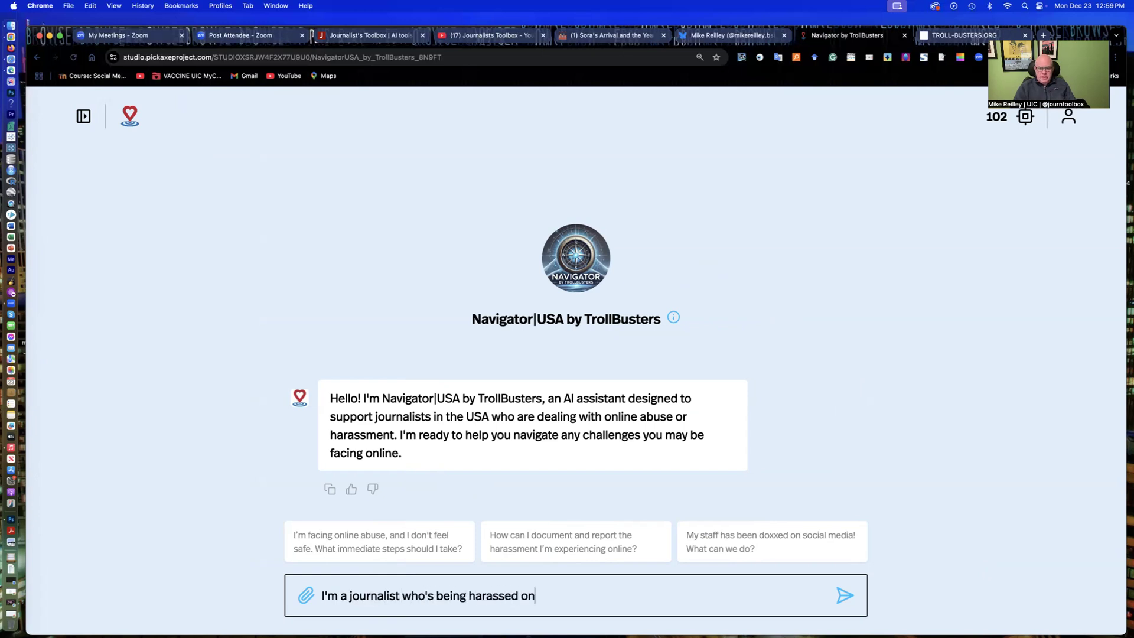
pyautogui.write('line')
pyautogui.press('BackSpace')
pyautogui.press('BackSpace')
pyautogui.press('BackSpace')
pyautogui.press('BackSpace')
pyautogui.press('BackSpace')
pyautogui.write('social')
pyautogui.write(' med ')
pyautogui.write('ia by a')
pyautogui.write('n al')
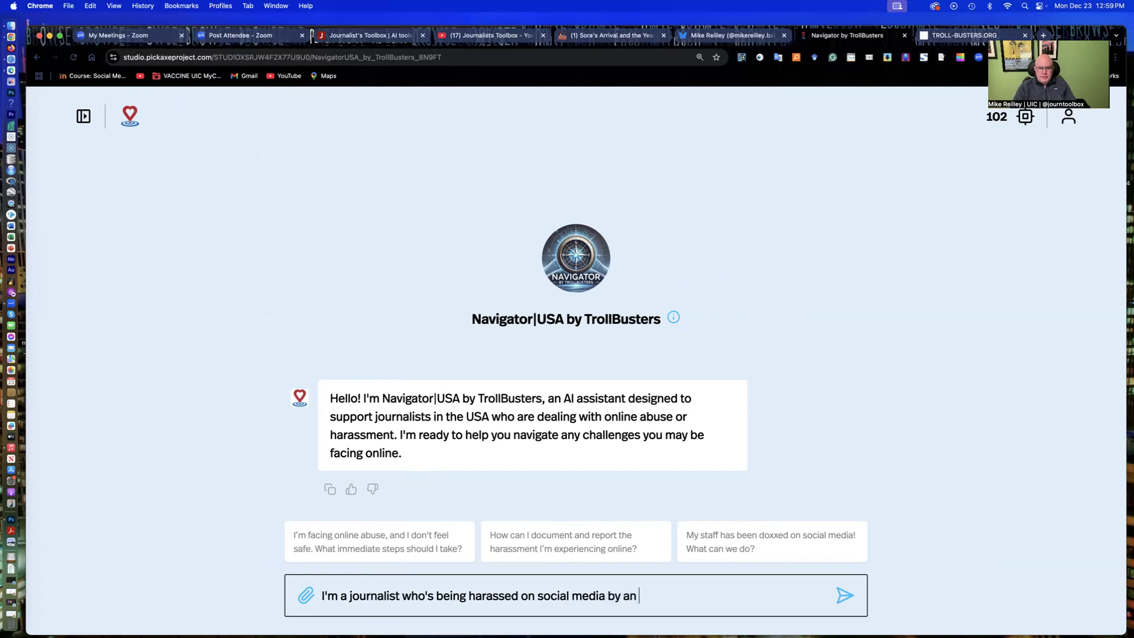
pyautogui.write('t-right gro')
pyautogui.press('BackSpace')
pyautogui.press('BackSpace')
pyautogui.write('roup. How should ')
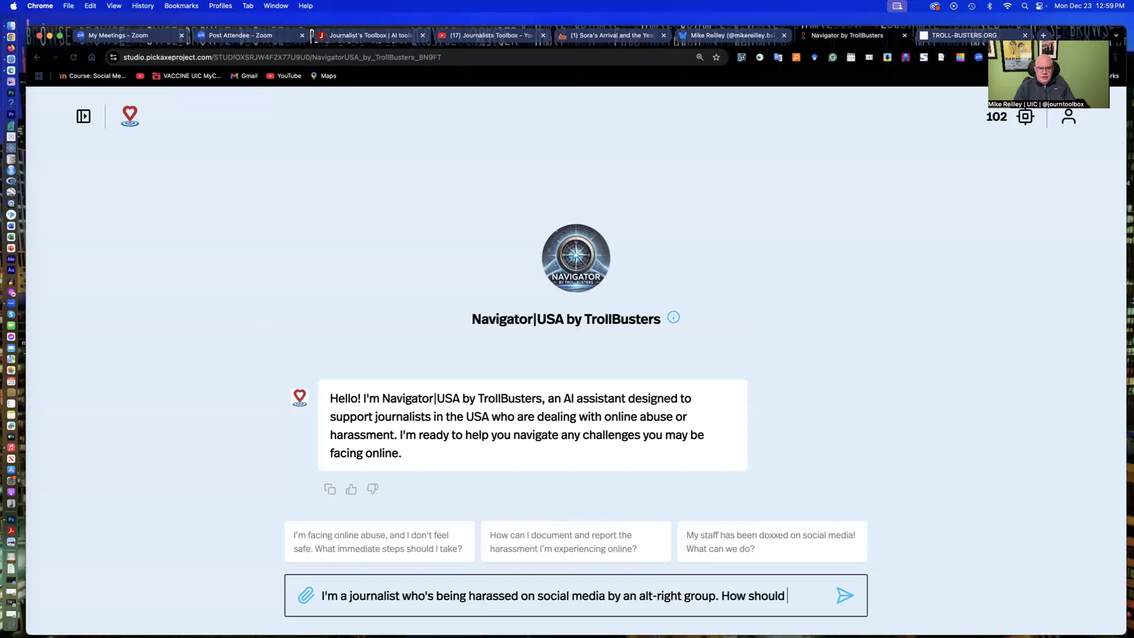
# Finish the message with "I handle this situation? What tips and best practices do you have for me?" and send it
pyautogui.write('I handle this s')
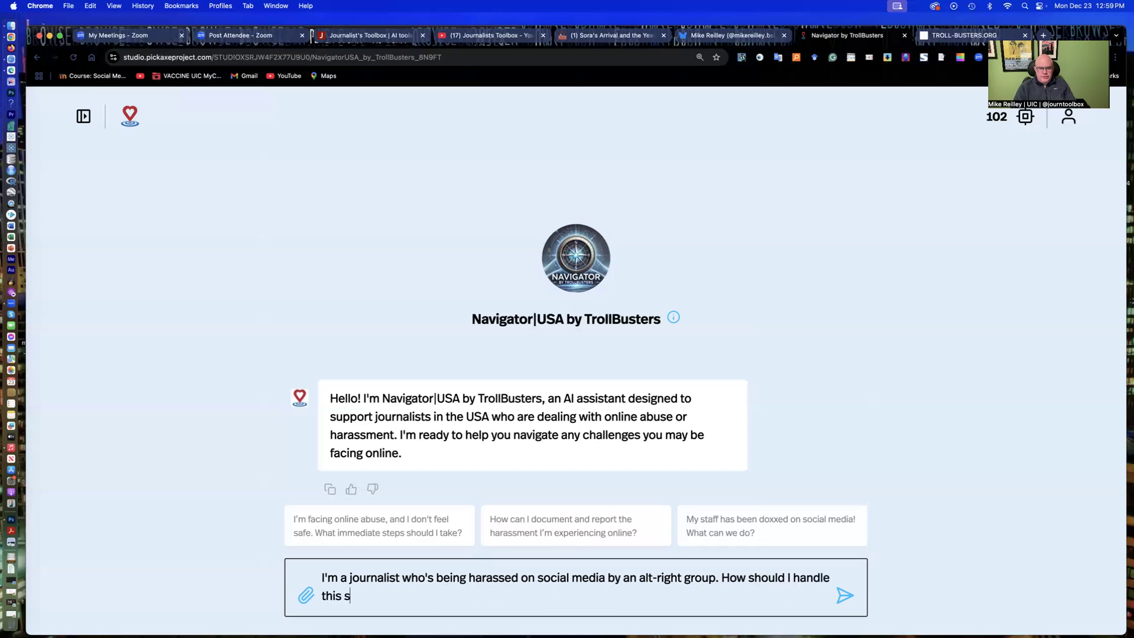
pyautogui.write('ituation? What tips')
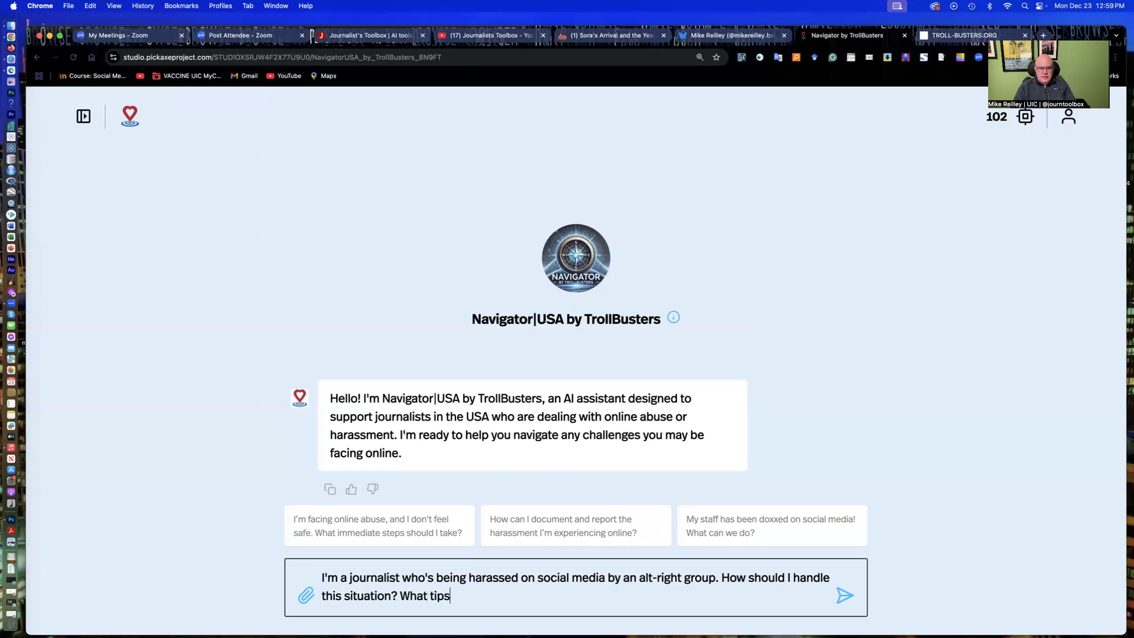
pyautogui.write(' and best practices do you ha')
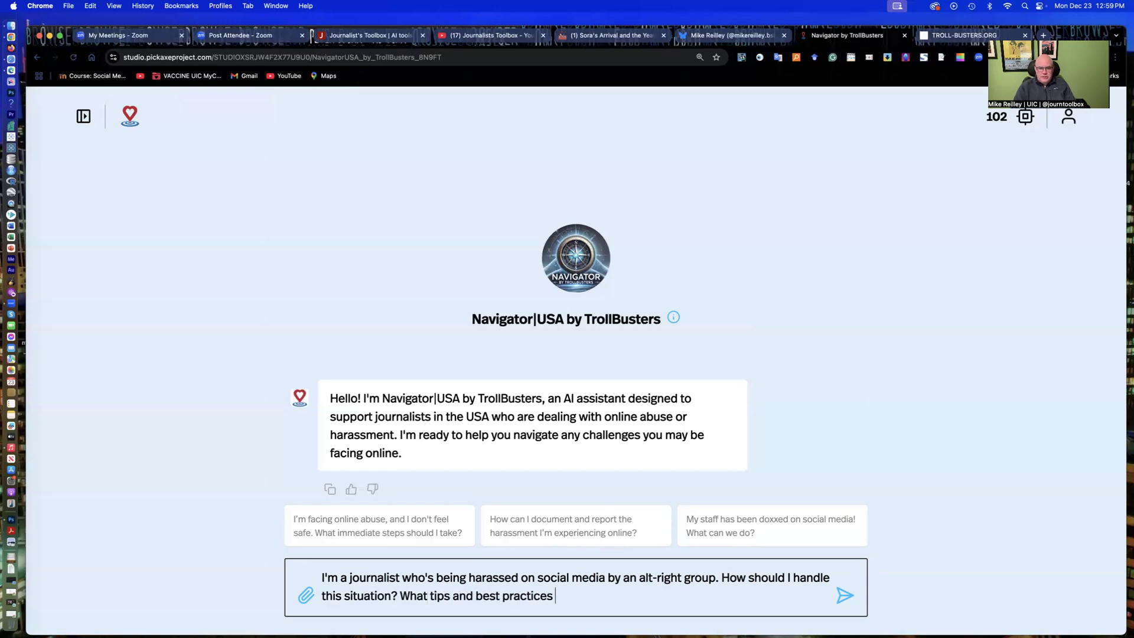
pyautogui.write('ve for me?')
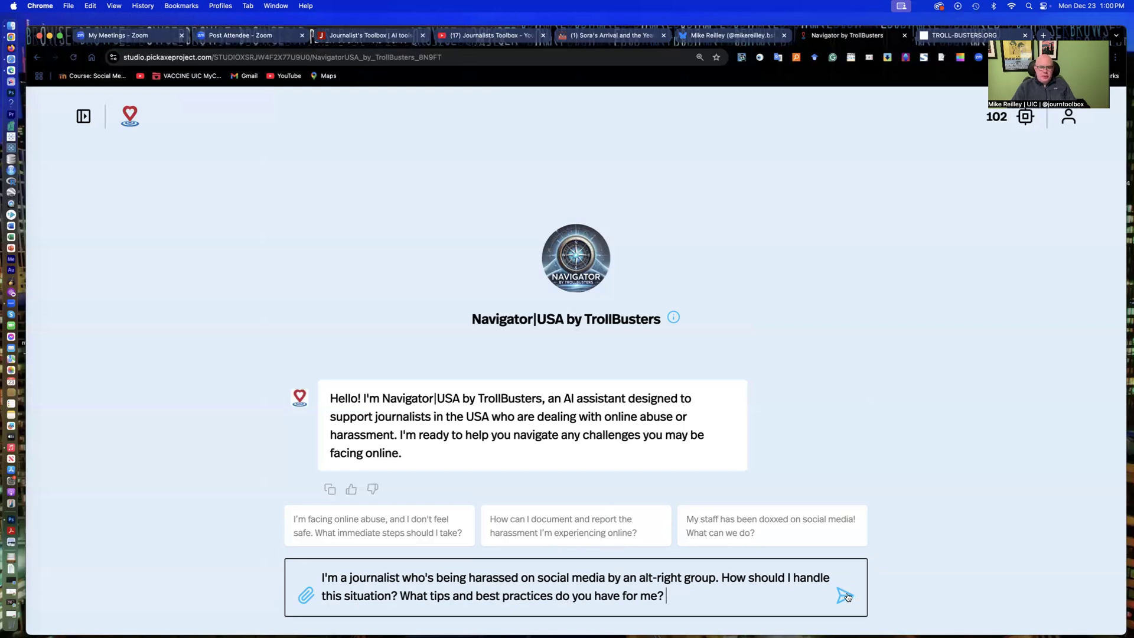
pyautogui.click(846, 594)
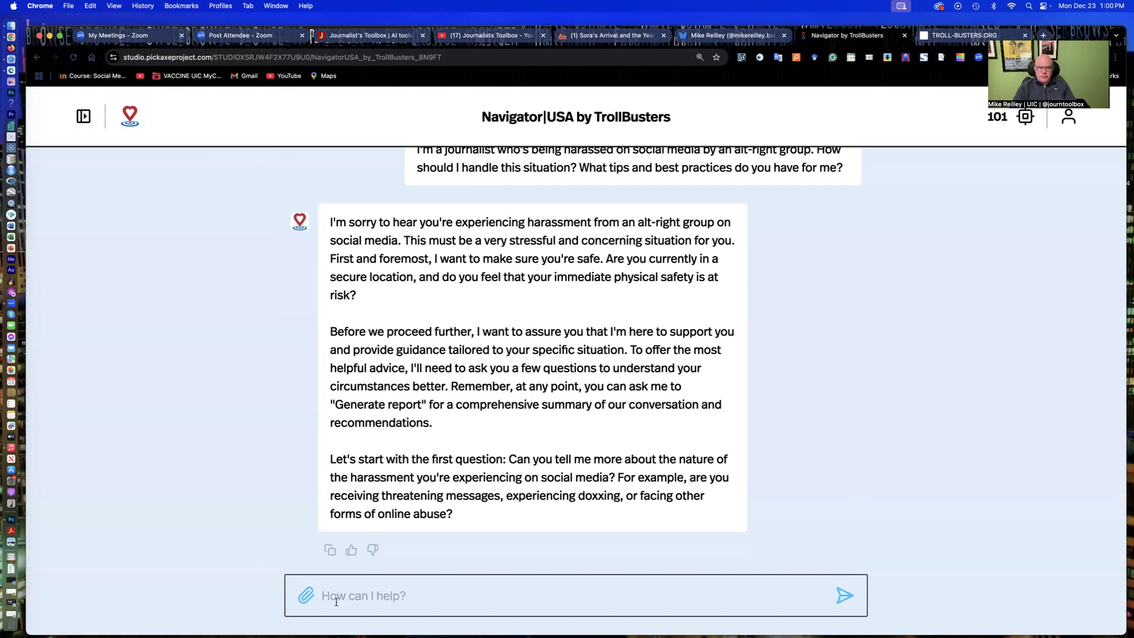
# Send the reply "I'm safe. I'm being harassed on Twitter and LinkedIn with threatening messages and some threatening emails."
pyautogui.write("I'm safe. I'm being")
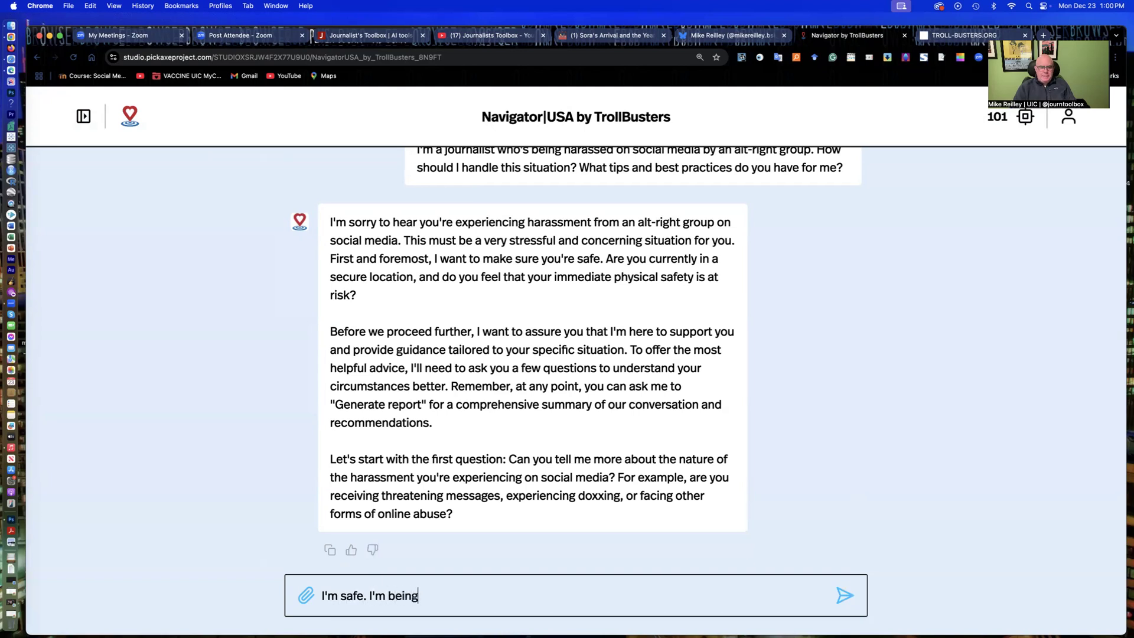
pyautogui.write(' harassed on Twitter')
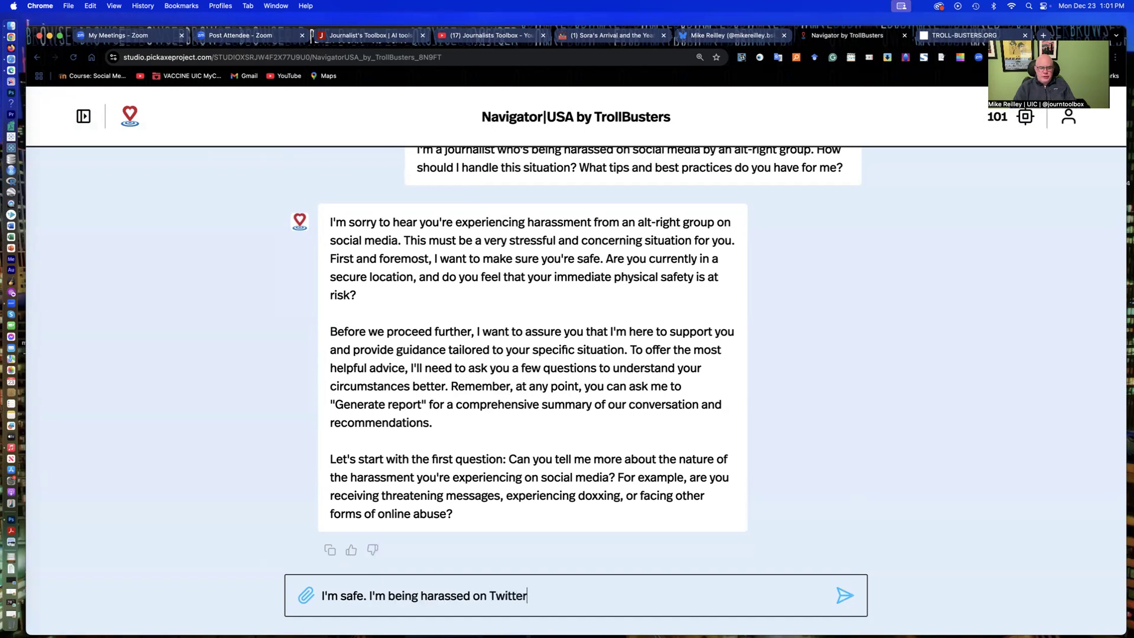
pyautogui.write(' and LinkedIn with ')
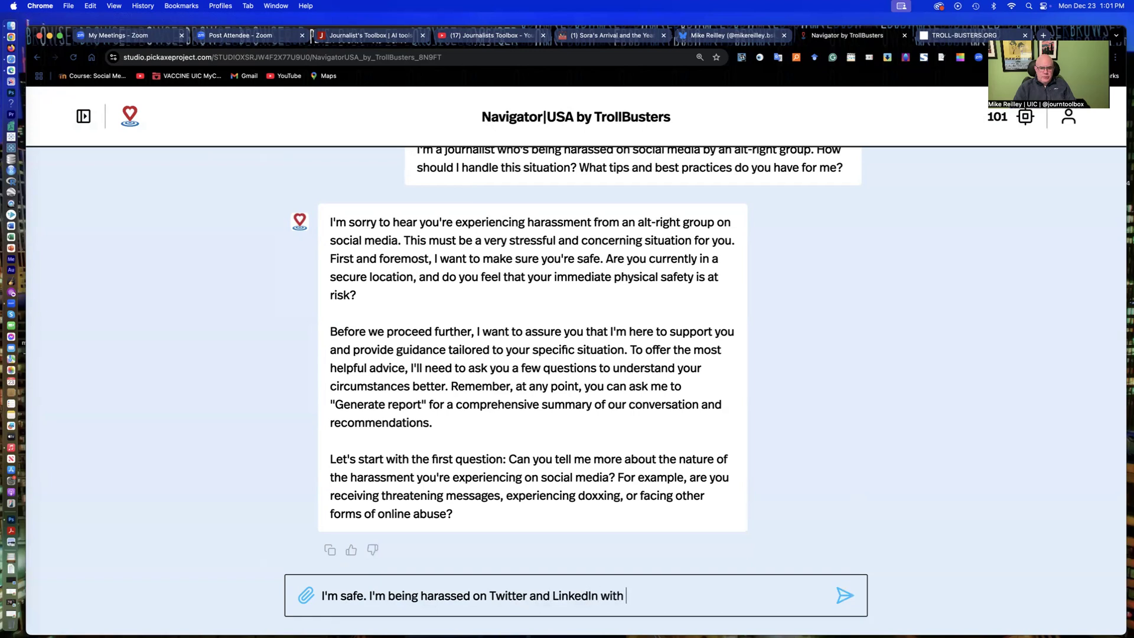
pyautogui.write('threatening messages and ')
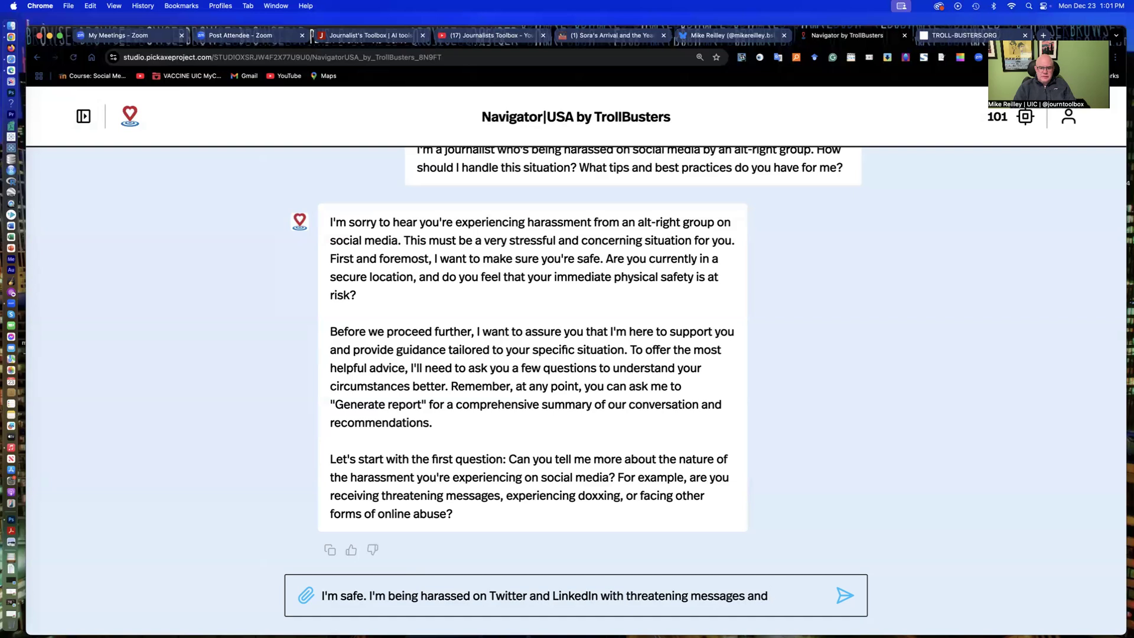
pyautogui.write('some threatening emails.')
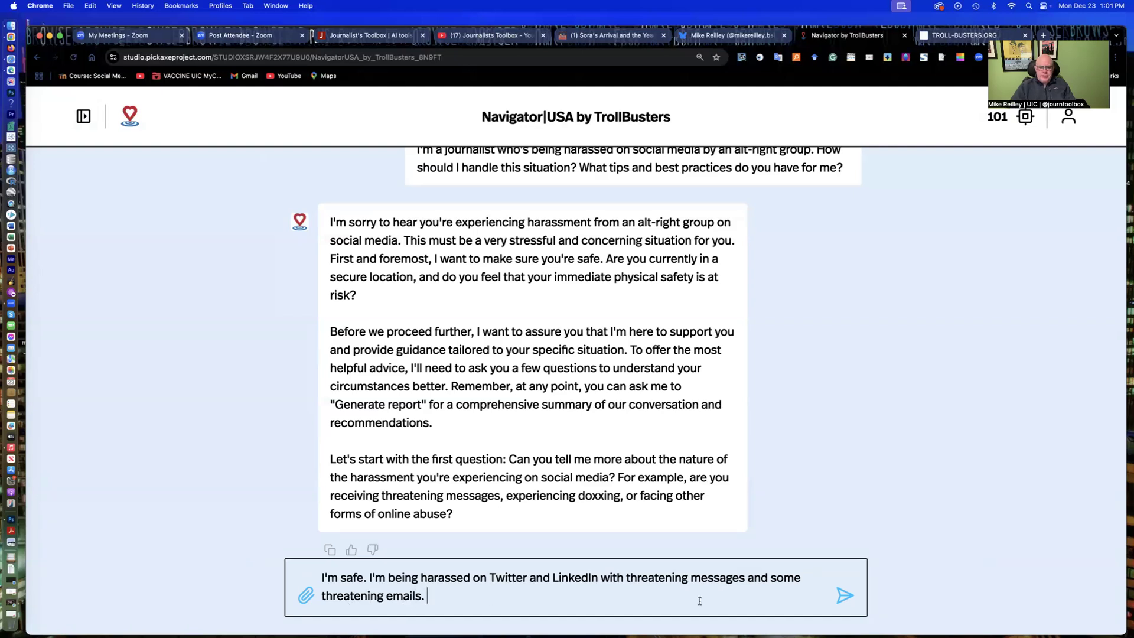
pyautogui.click(844, 596)
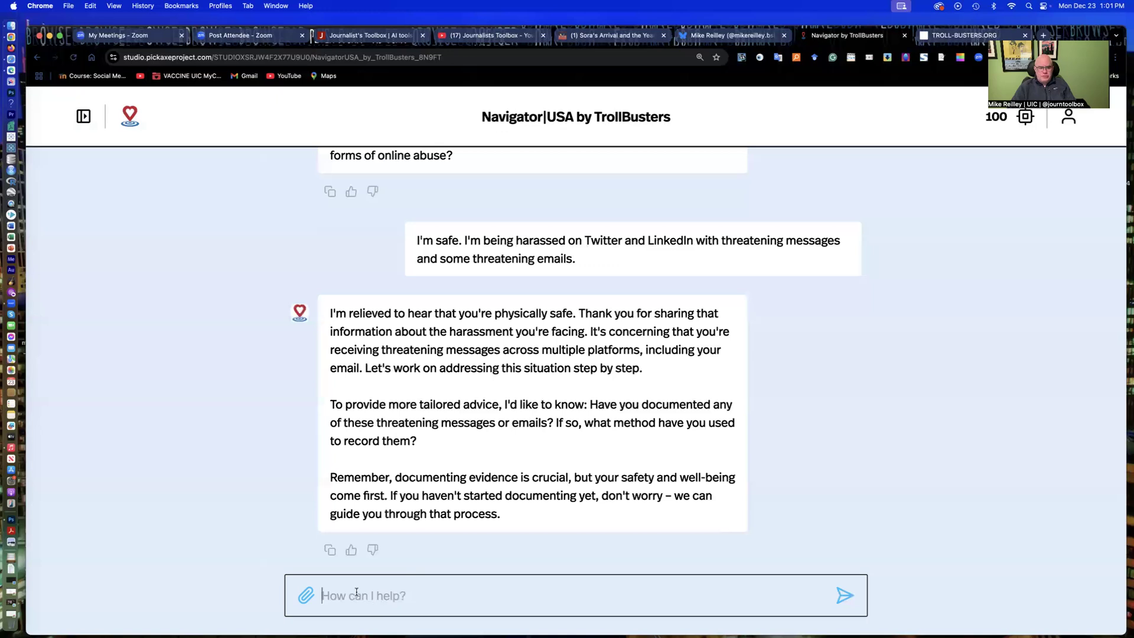
# Write "I cut and pasted the Tweets and LinkedIn threats into a Word document.", highlight the chatbot's reminder about documenting evidence, and send the reply
pyautogui.write('I cut and pasted the ')
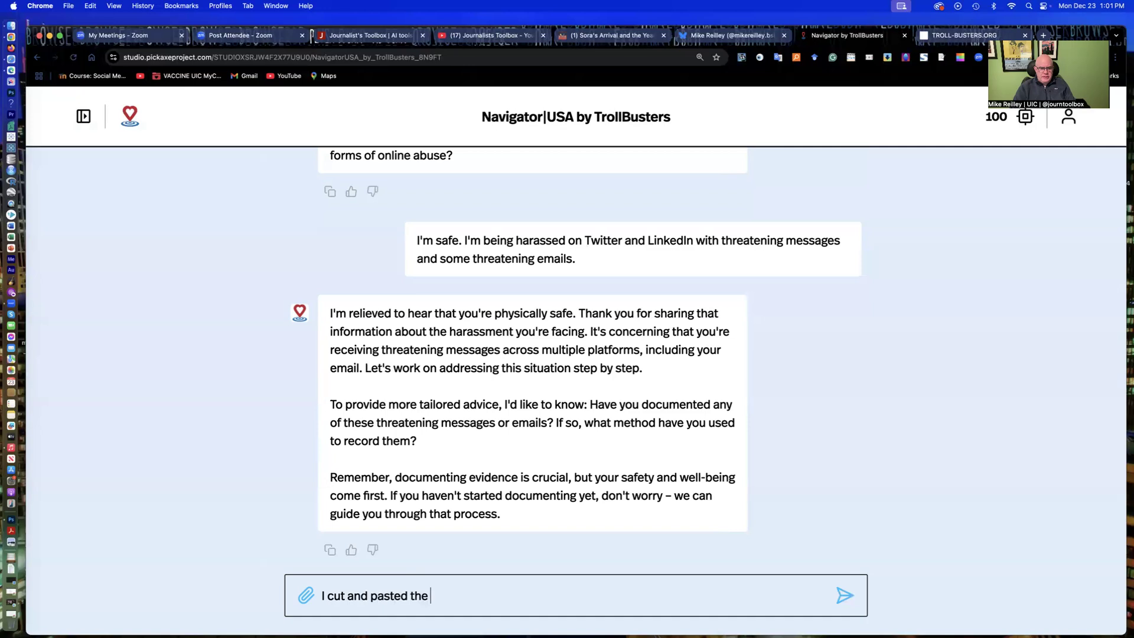
pyautogui.write('Tweets and LinkedIn th')
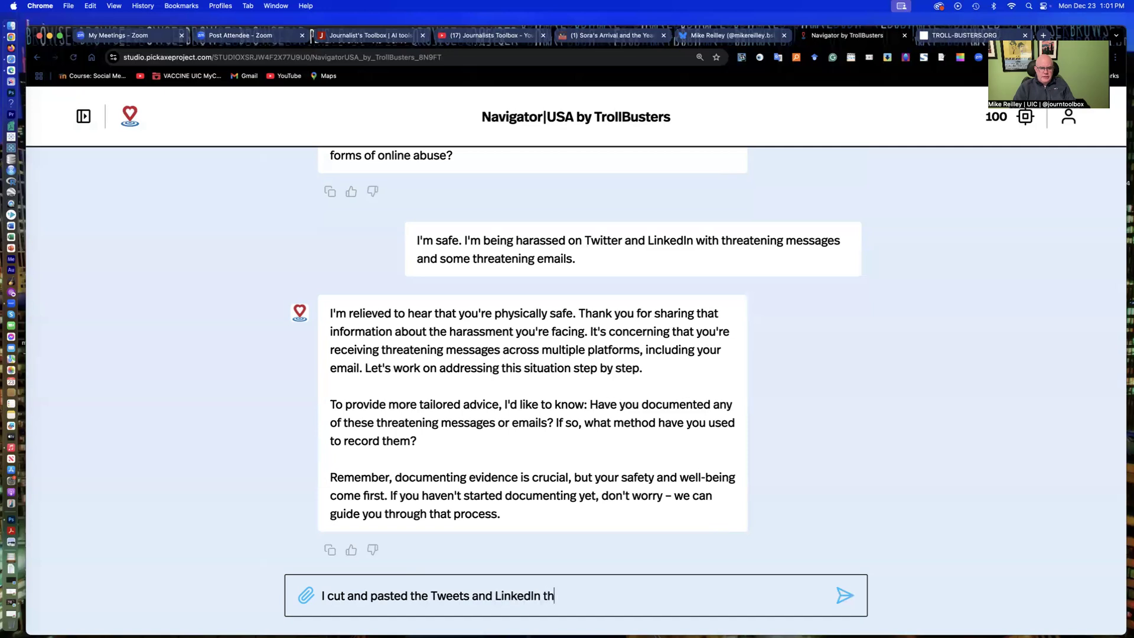
pyautogui.write('reats into a Wo')
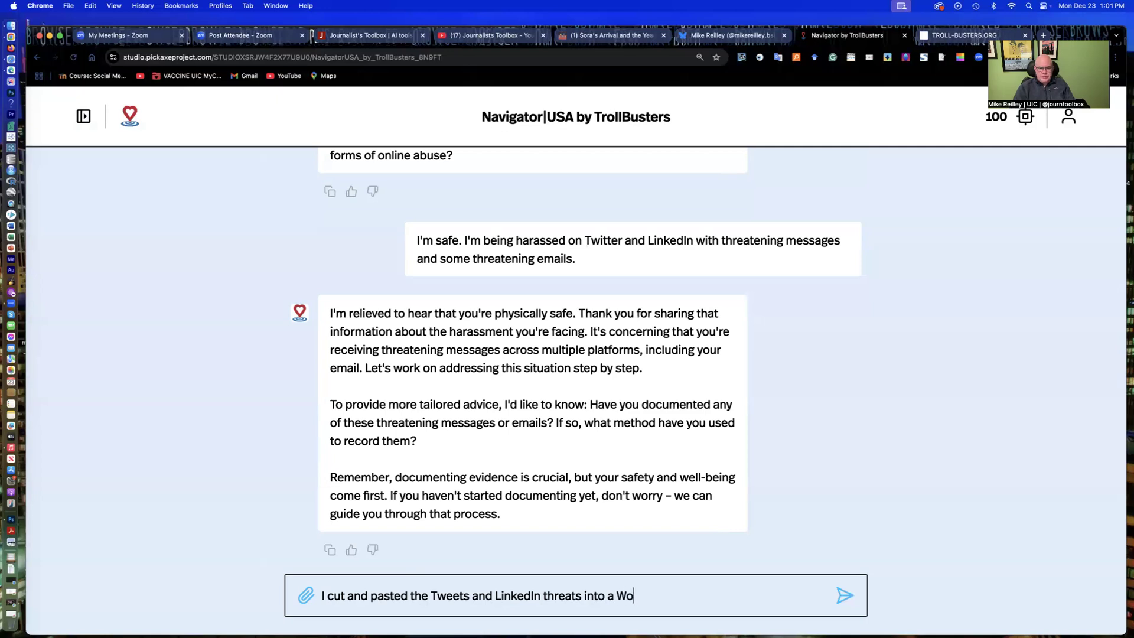
pyautogui.write('rd document.')
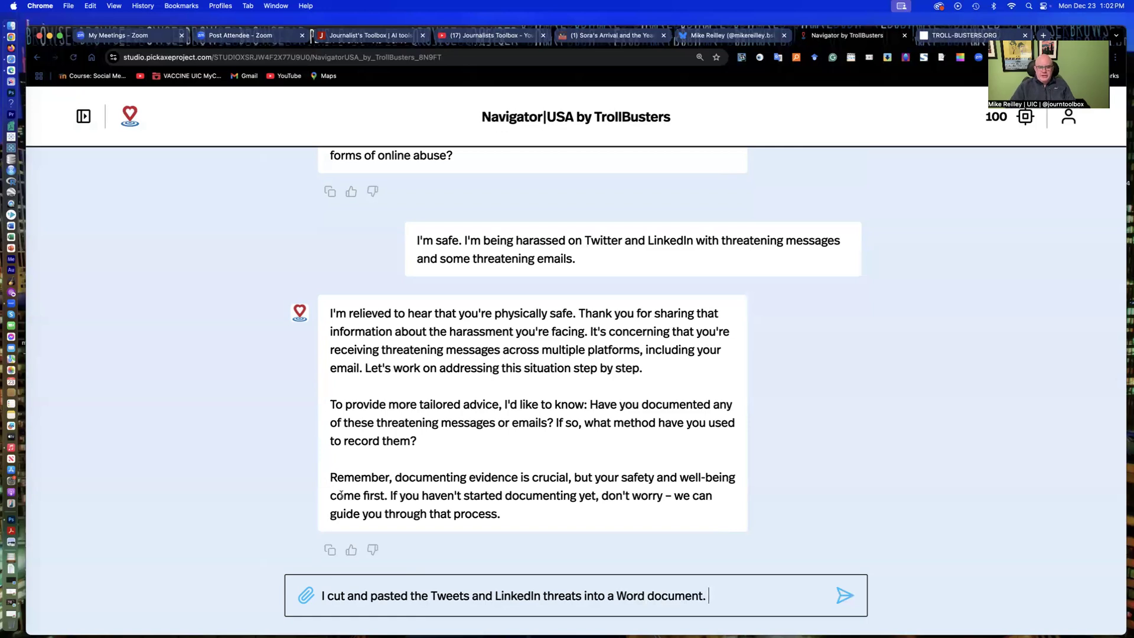
pyautogui.moveTo(334, 477); pyautogui.dragTo(508, 511)
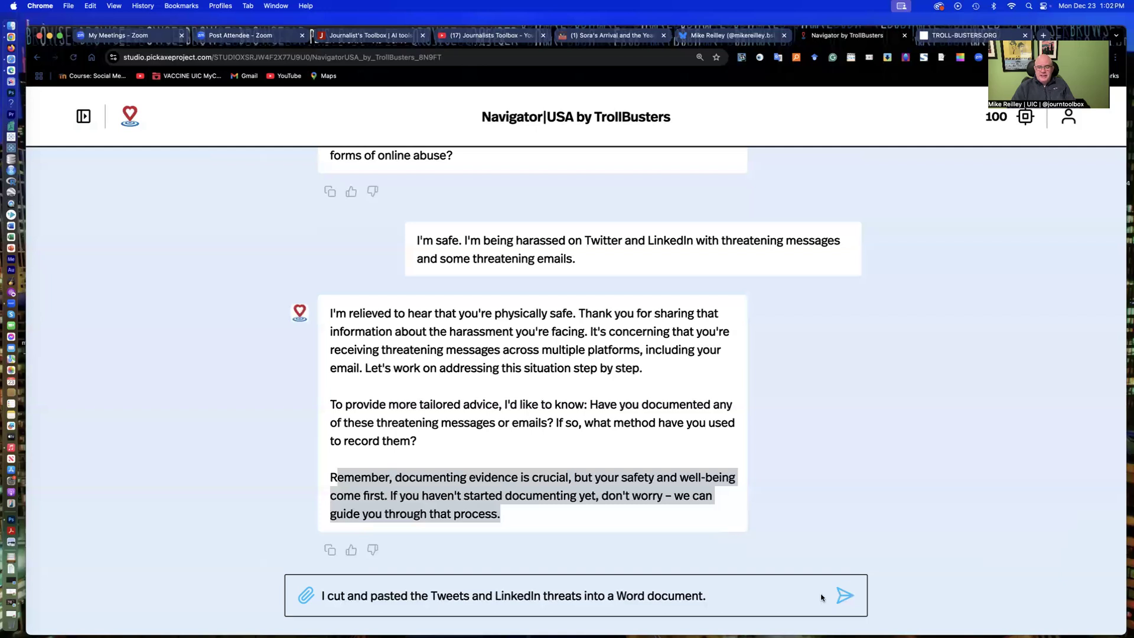
pyautogui.click(844, 596)
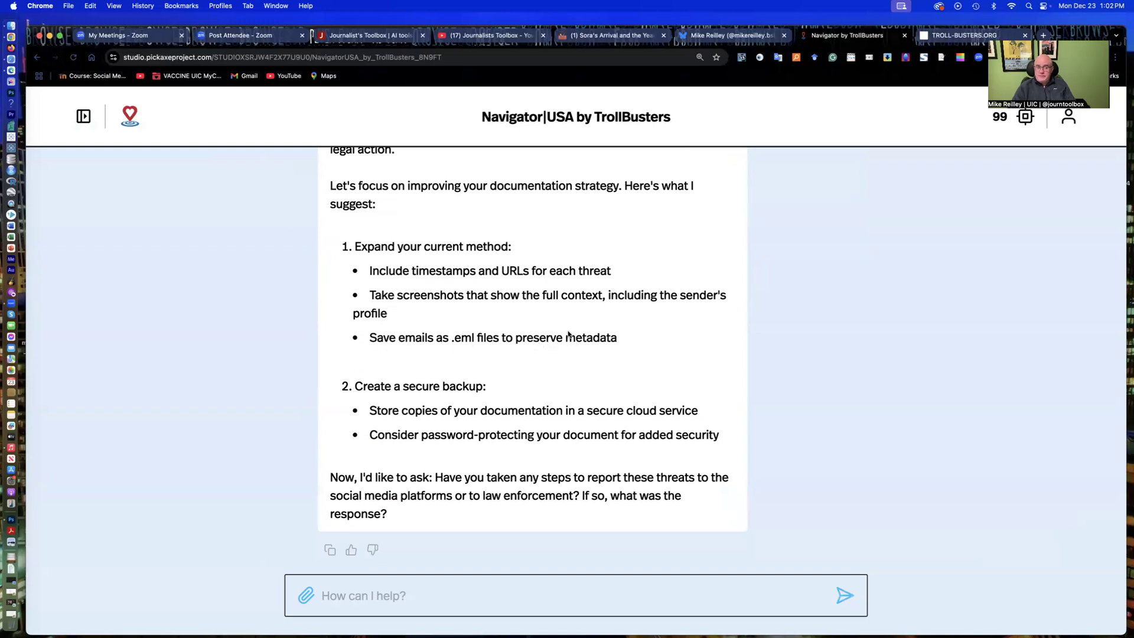
# Highlight the chatbot's advice on saving emails as .eml files and its section on creating a secure backup
pyautogui.moveTo(617, 340); pyautogui.dragTo(368, 343)
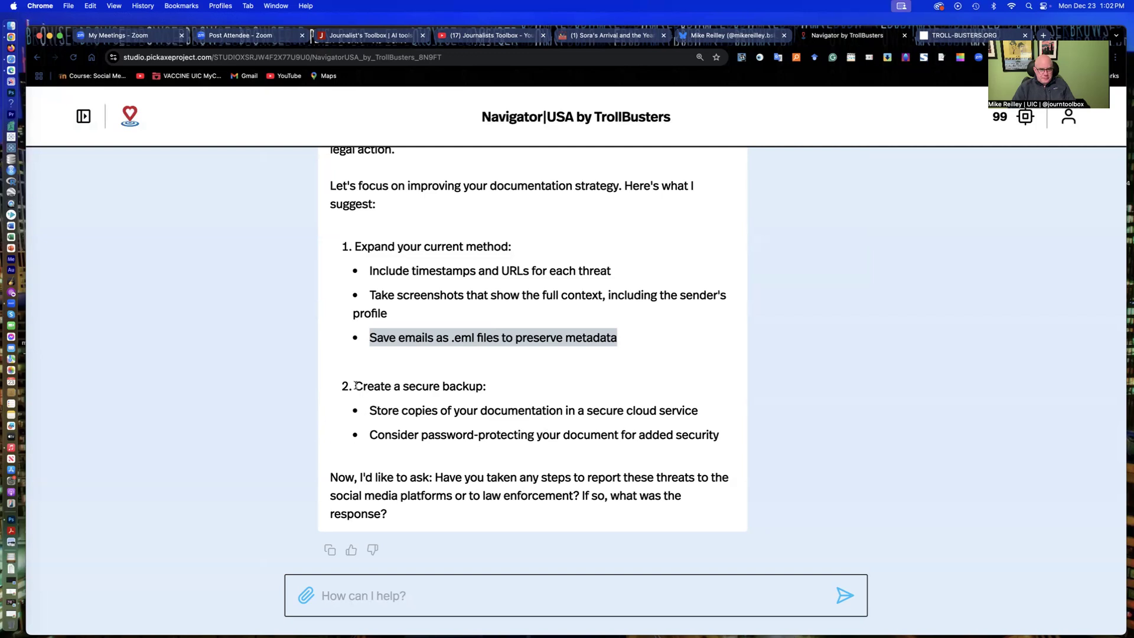
pyautogui.moveTo(356, 386); pyautogui.dragTo(429, 450)
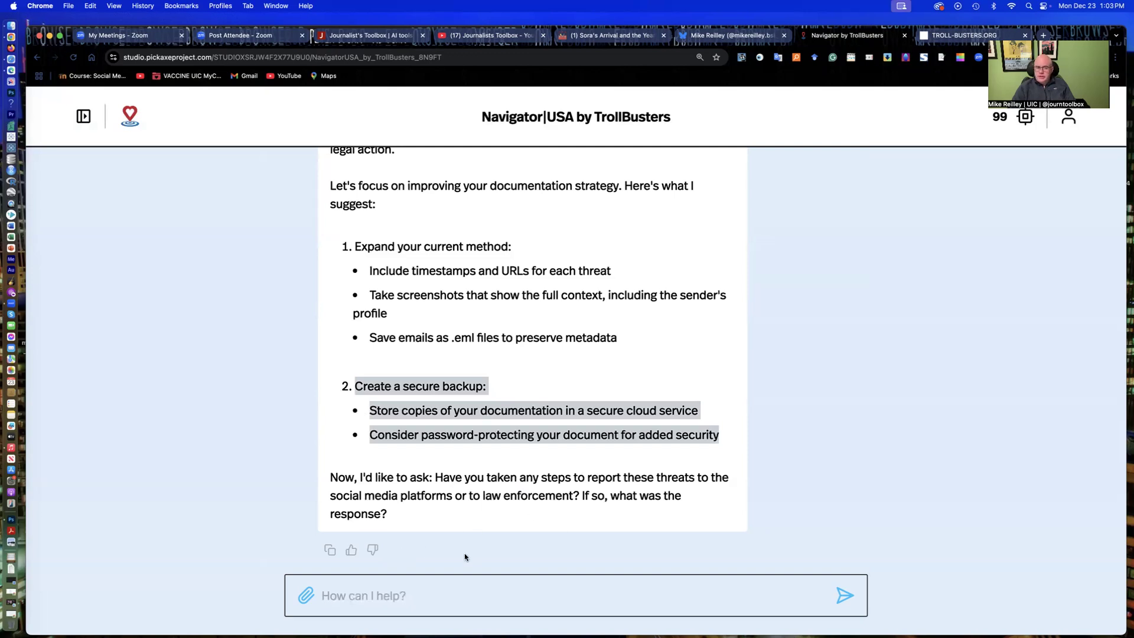
# Write "I have not contacted law enforcement but I'm seriously considering it." as the reply to the chatbot's question about reporting the threats
pyautogui.click(351, 595)
pyautogui.write('Ihave')
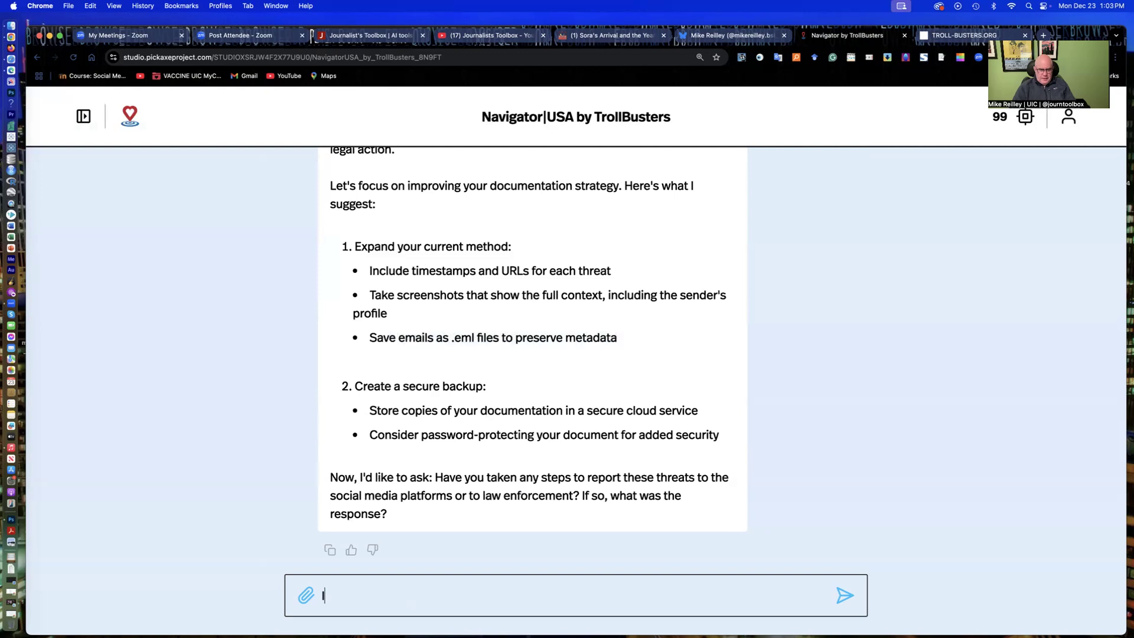
pyautogui.press('BackSpace')
pyautogui.press('BackSpace')
pyautogui.press('BackSpace')
pyautogui.press('BackSpace')
pyautogui.write('have')
pyautogui.press('BackSpace')
pyautogui.write('e no ')
pyautogui.write('cont')
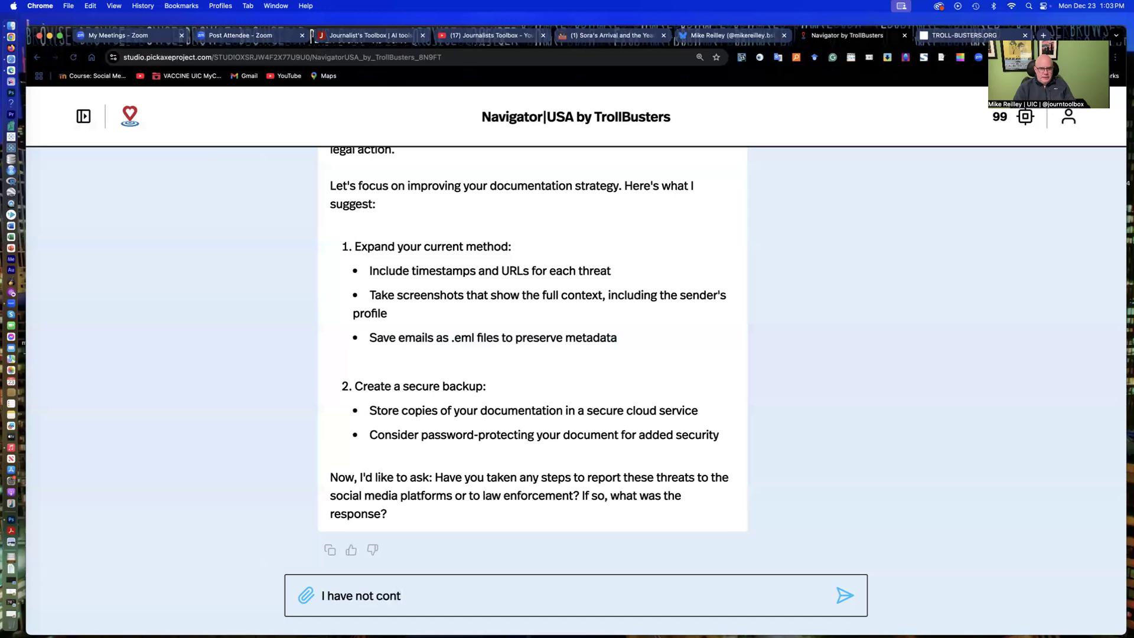
pyautogui.write('acted law enfor')
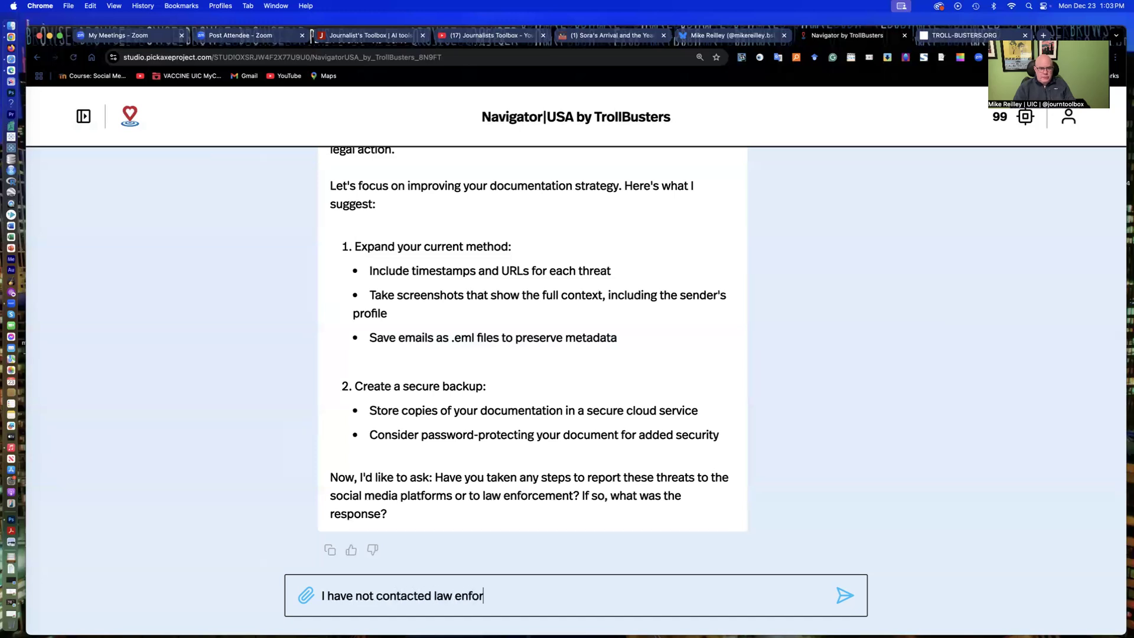
pyautogui.write("mement but I'm see")
pyautogui.press('BackSpace')
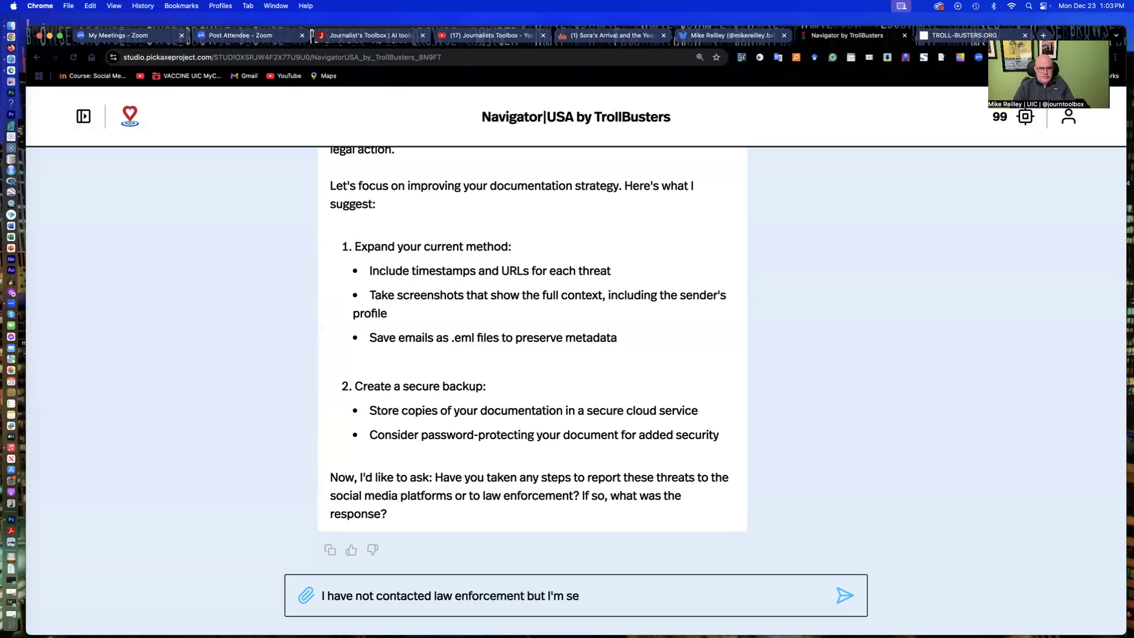
pyautogui.write('riously considering it. ')
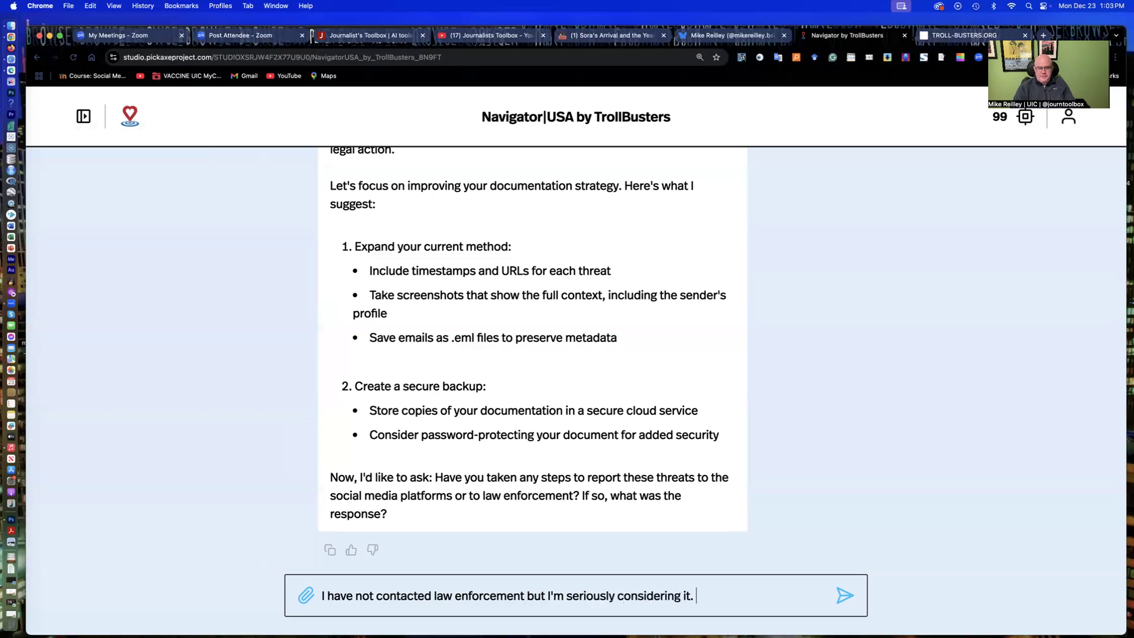
# Add "What other tips do you have for me to handle the situation?" to the reply and send it
pyautogui.write('What other')
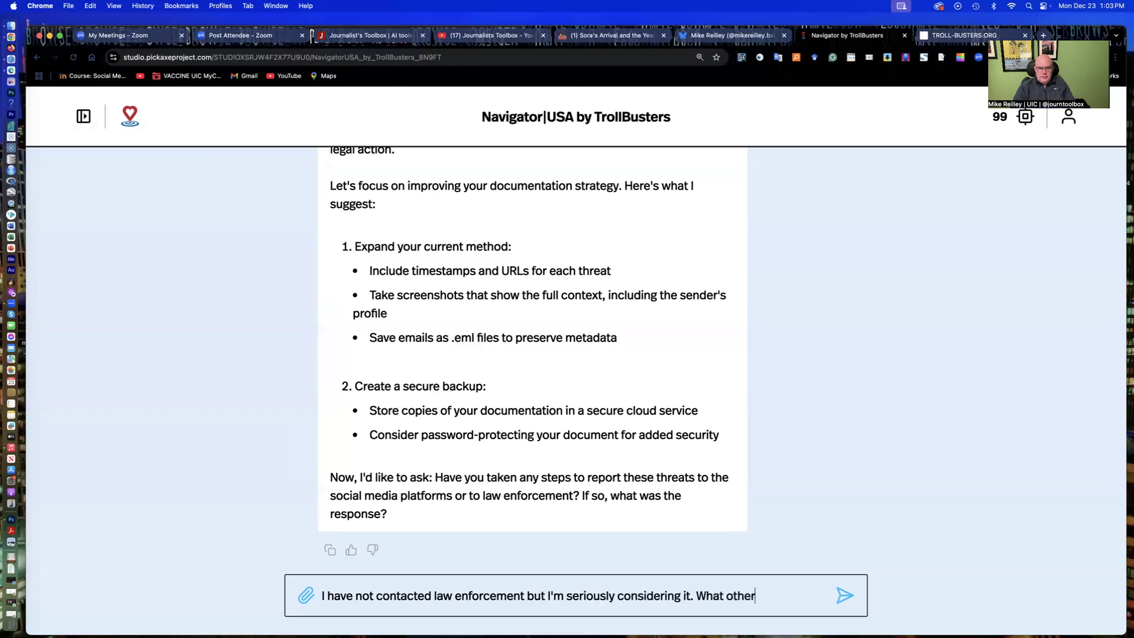
pyautogui.write(' tips do you have for me to ')
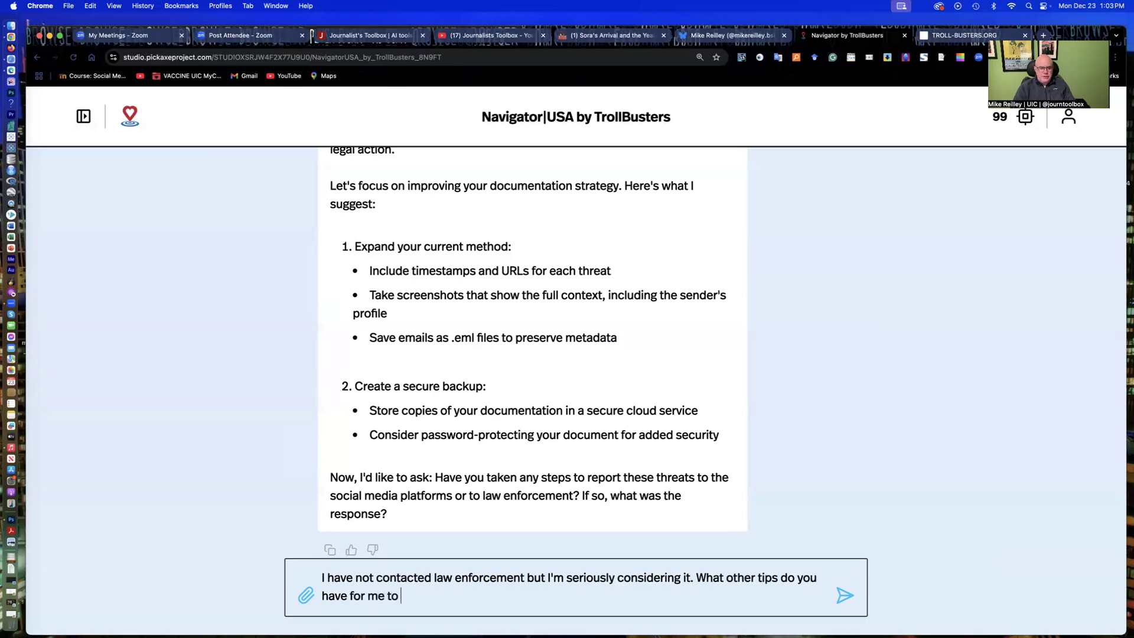
pyautogui.write('handle the situation')
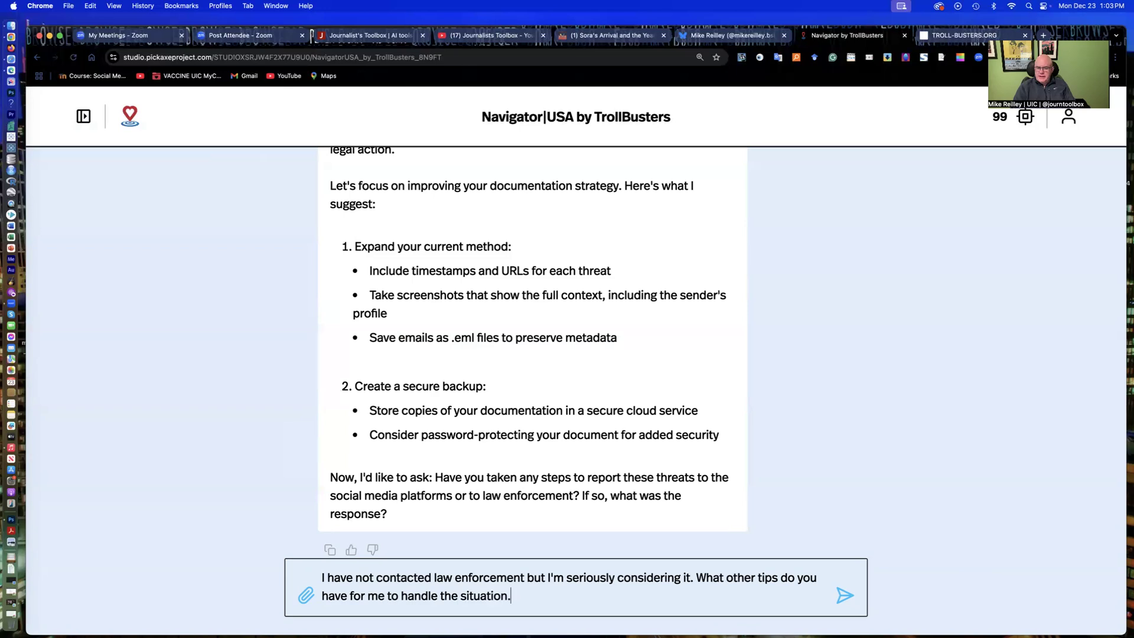
pyautogui.write('.')
pyautogui.press('BackSpace')
pyautogui.write('?')
pyautogui.press('Return')
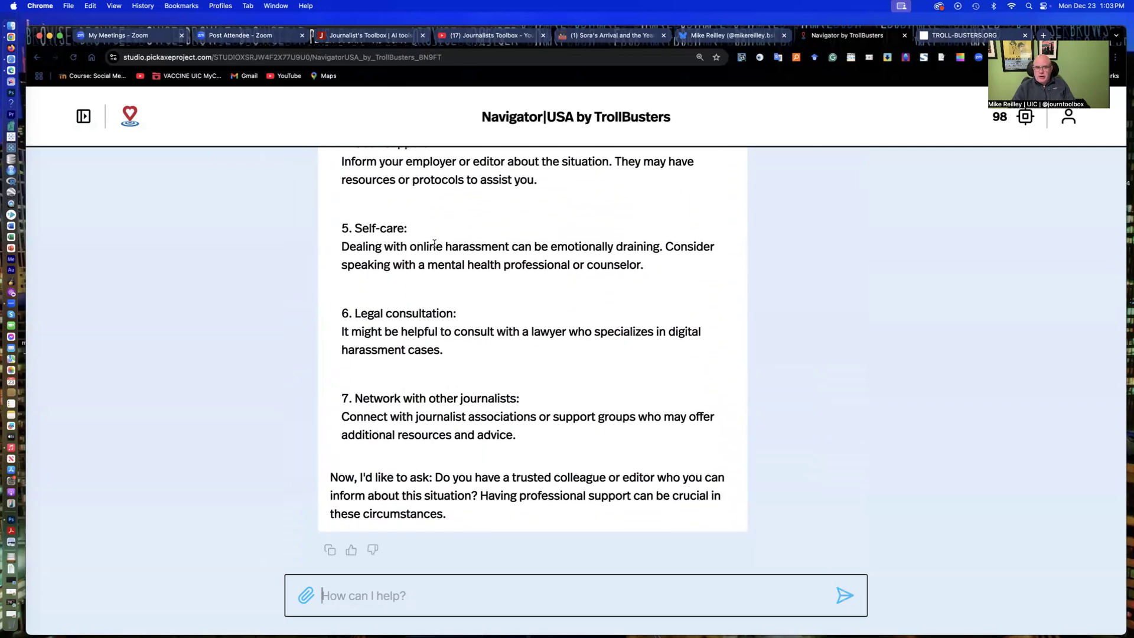
# Review the chatbot's additional strategies from the beginning of its answer and highlight the advice on networking with other journalists
pyautogui.scroll(10, 434, 244)
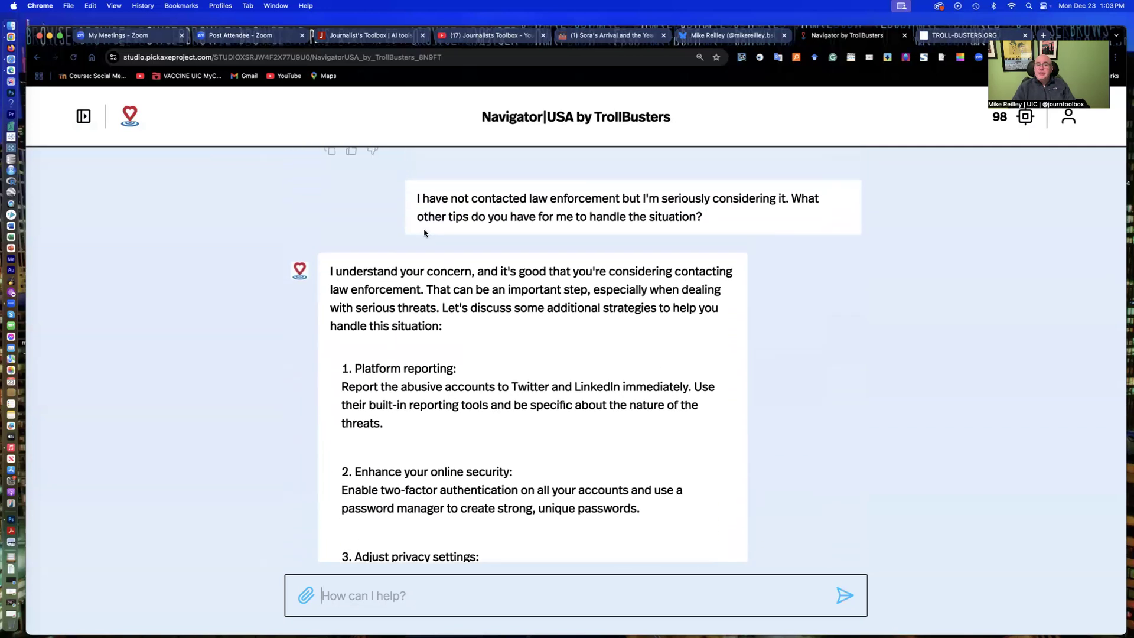
pyautogui.scroll(-1, 441, 393)
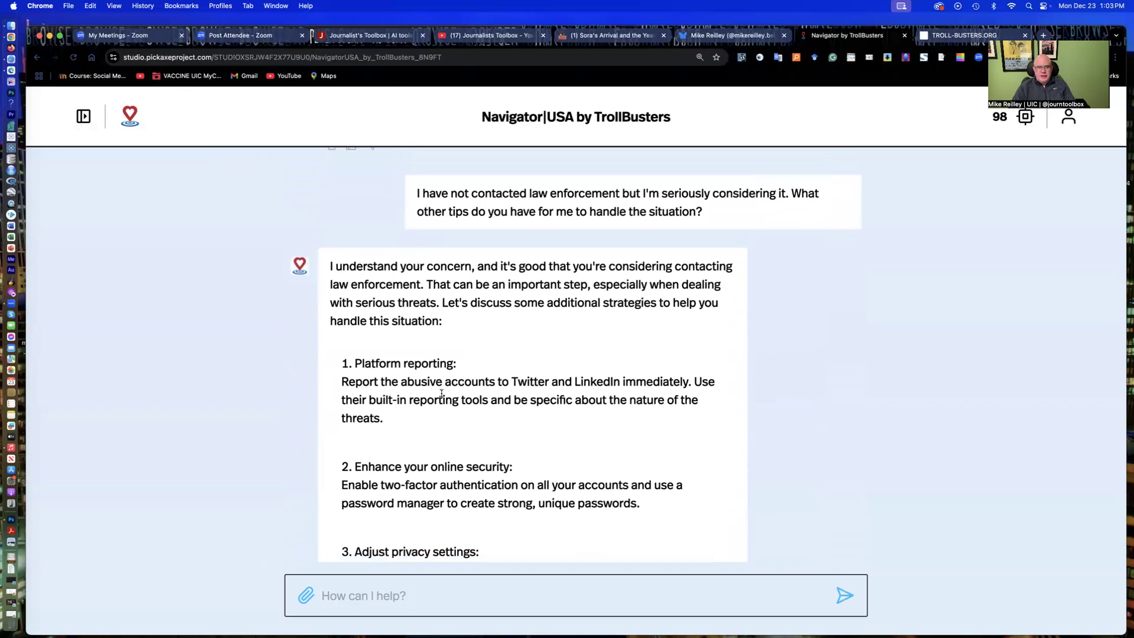
pyautogui.scroll(-3, 441, 393)
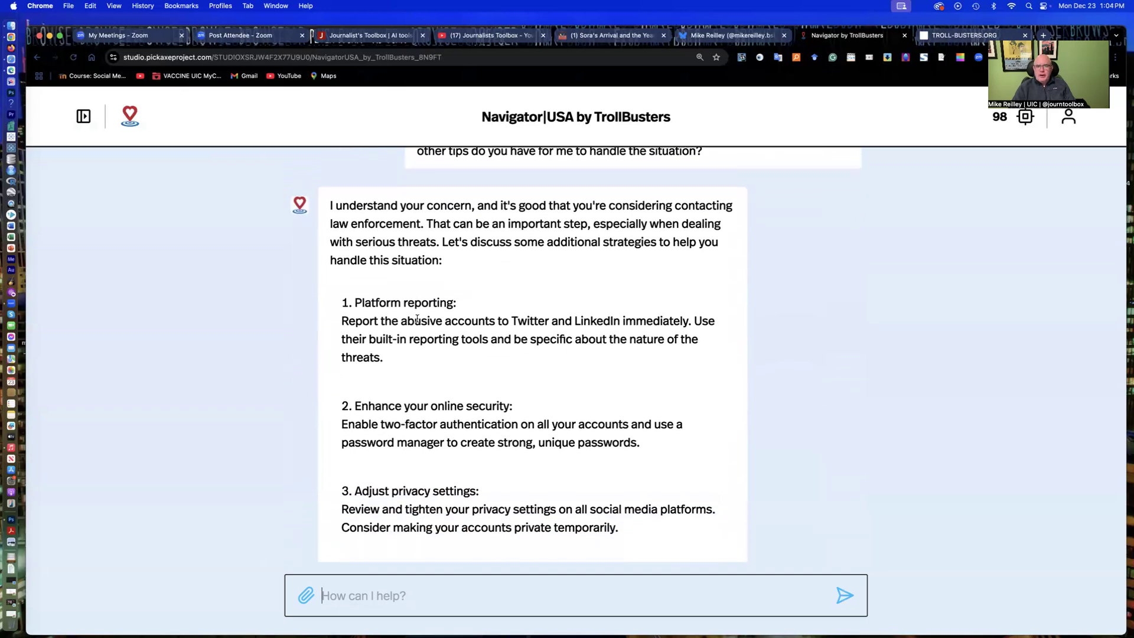
pyautogui.scroll(-5, 406, 380)
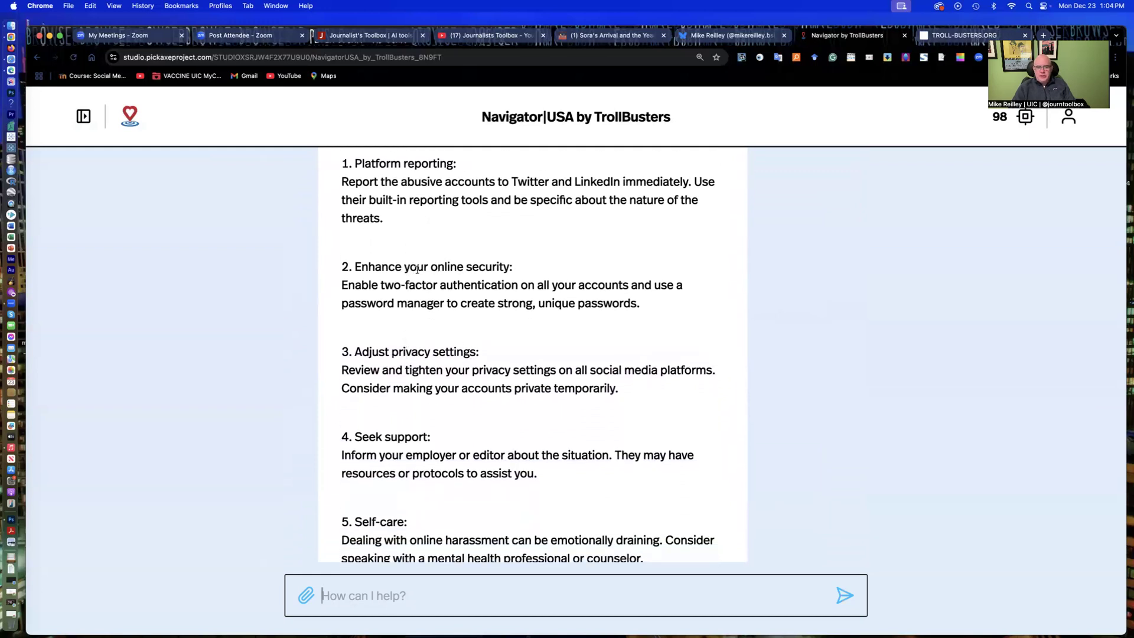
pyautogui.scroll(-5, 417, 270)
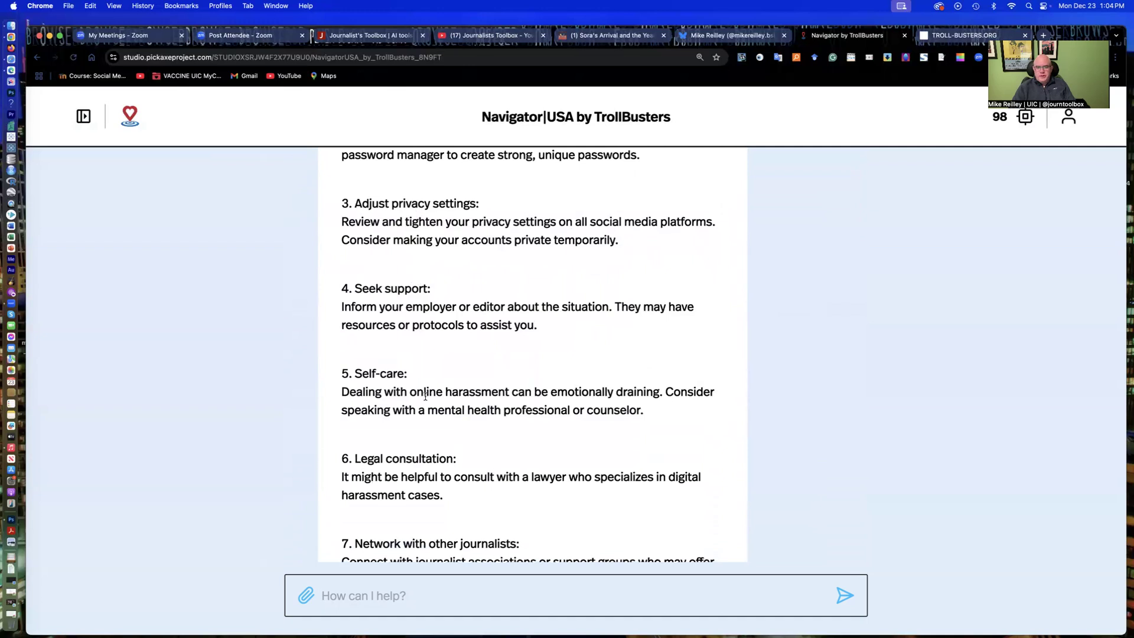
pyautogui.scroll(-5, 456, 397)
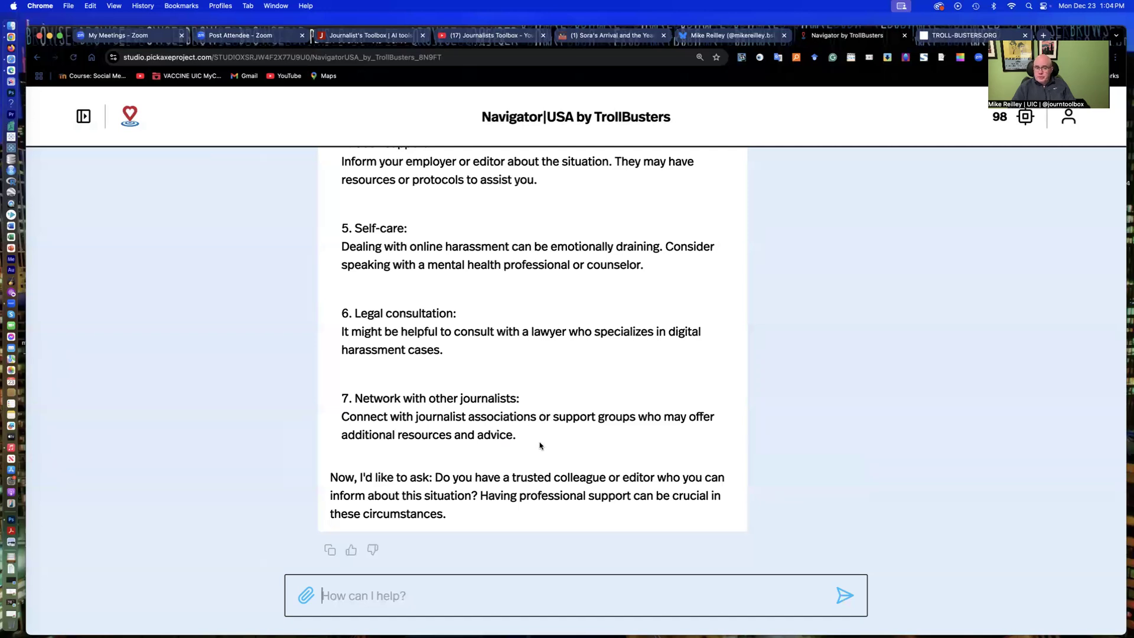
pyautogui.moveTo(517, 438); pyautogui.dragTo(336, 396)
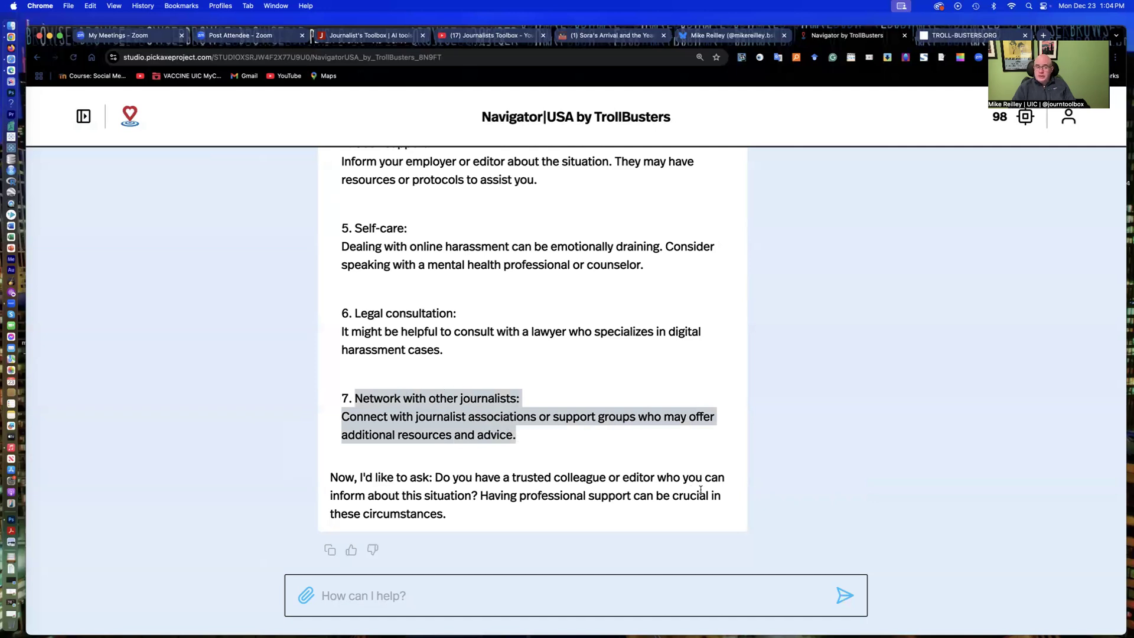
# Send the reply "Yes, I have told my boss about this." to the chatbot
pyautogui.click(385, 592)
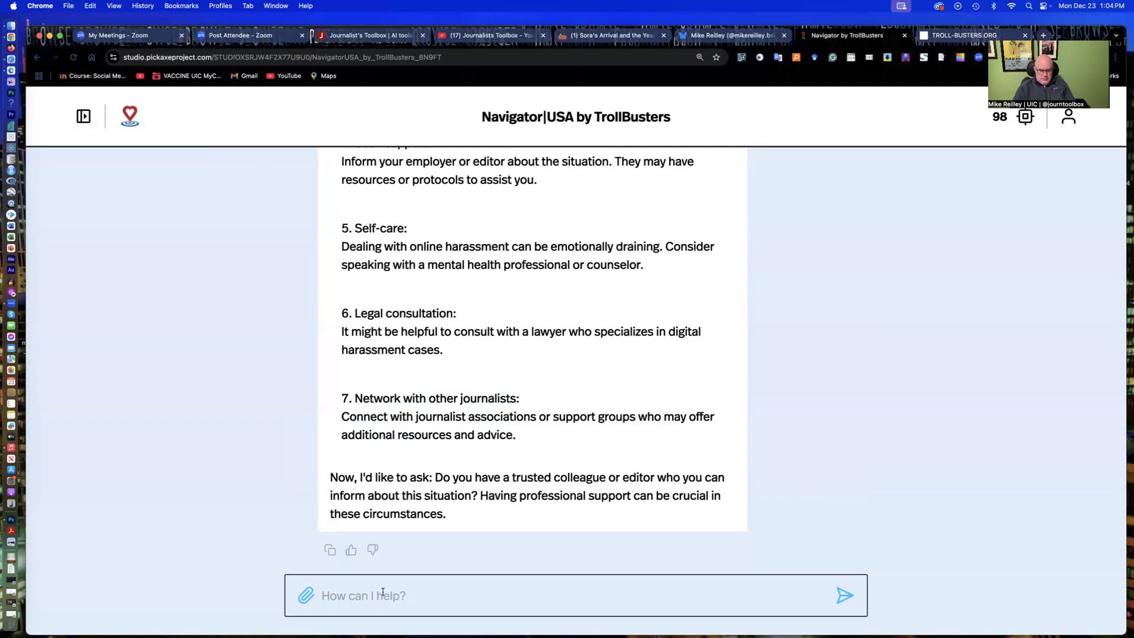
pyautogui.write('Yes, I have told my boss about this')
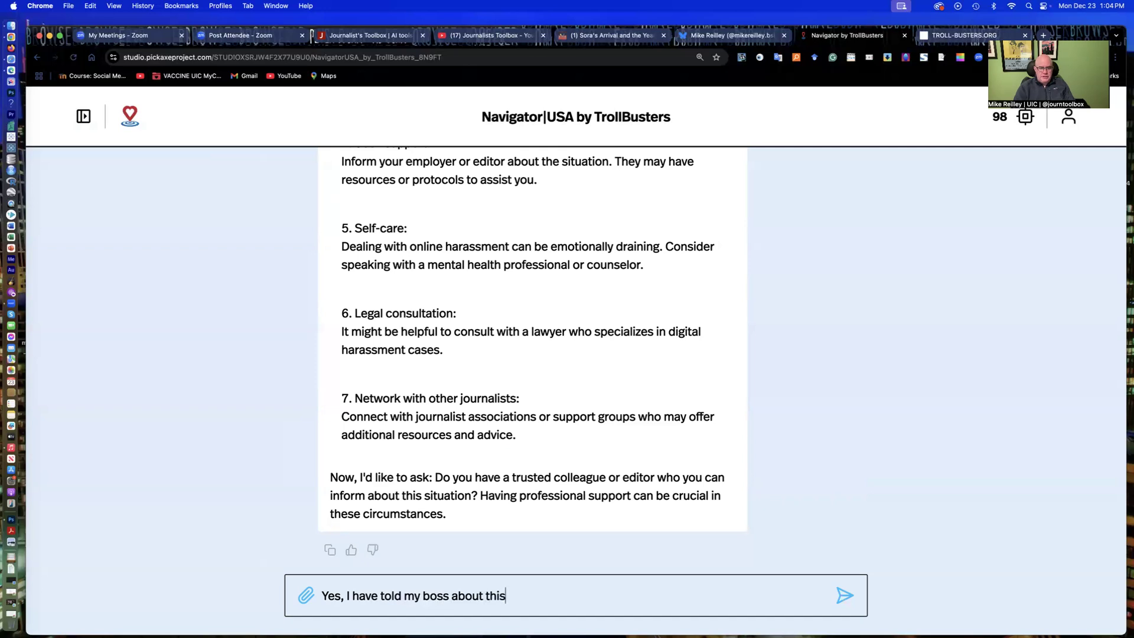
pyautogui.write('.')
pyautogui.press('Return')
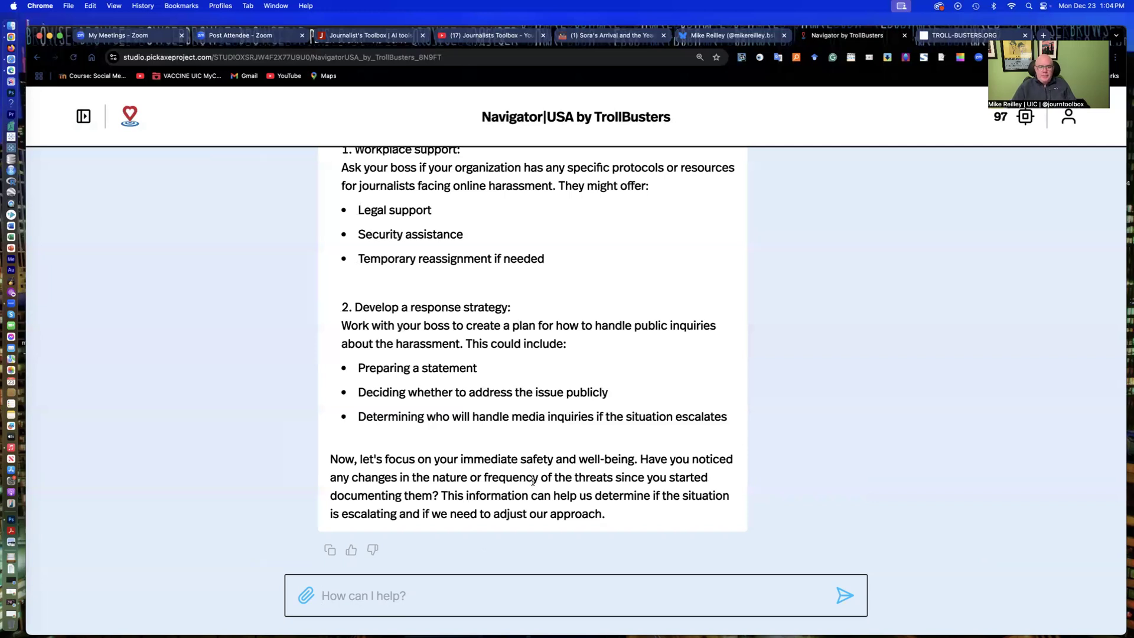
# Read the chatbot's next steps on workplace support and highlight the "Temporary reassignment if needed" point
pyautogui.scroll(3, 648, 398)
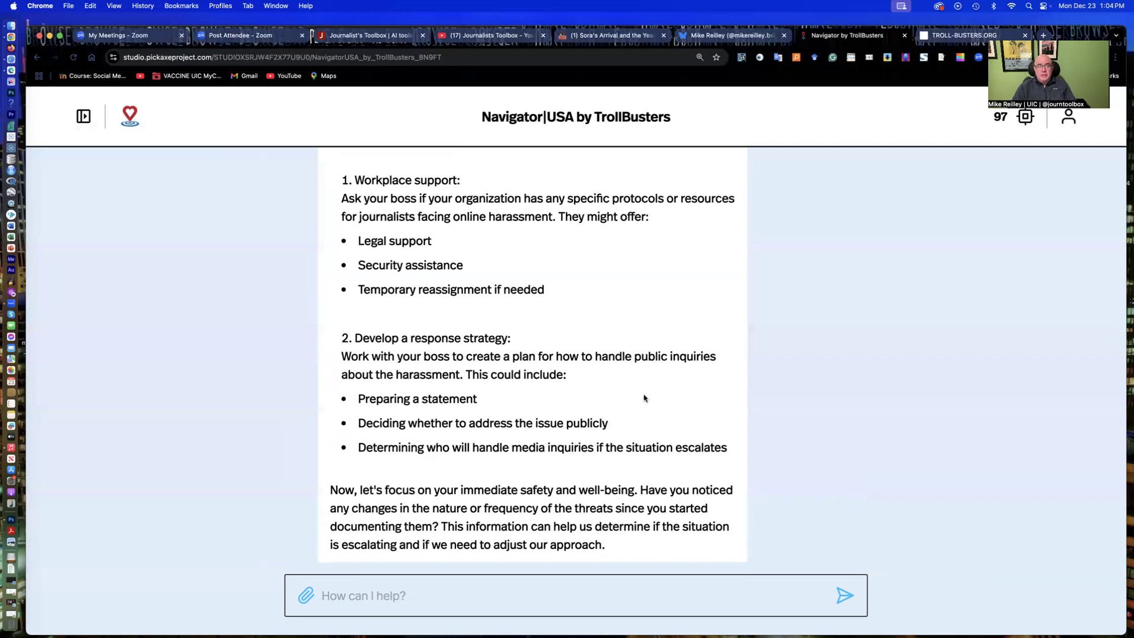
pyautogui.scroll(3, 643, 399)
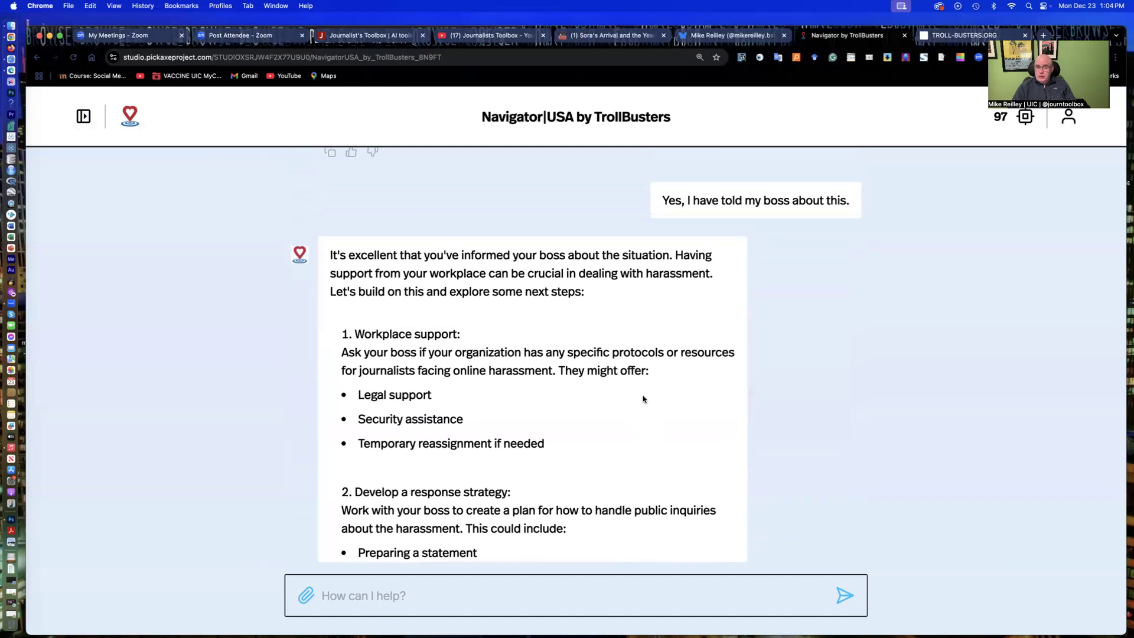
pyautogui.scroll(-4, 643, 398)
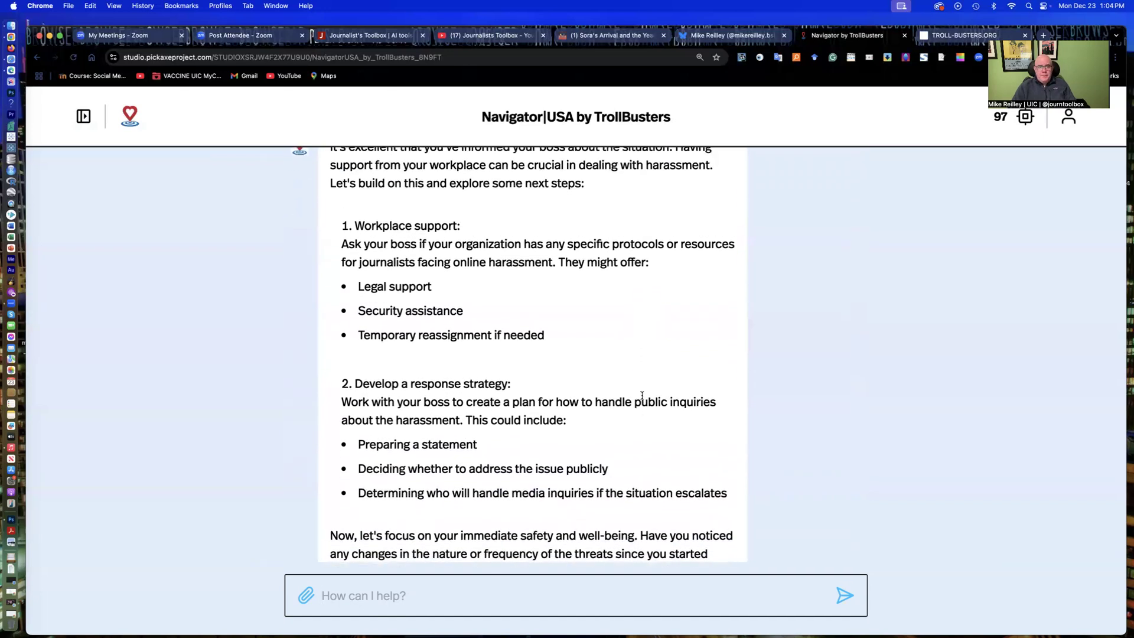
pyautogui.moveTo(397, 227); pyautogui.dragTo(547, 342)
pyautogui.click(553, 340)
pyautogui.moveTo(551, 338); pyautogui.dragTo(358, 338)
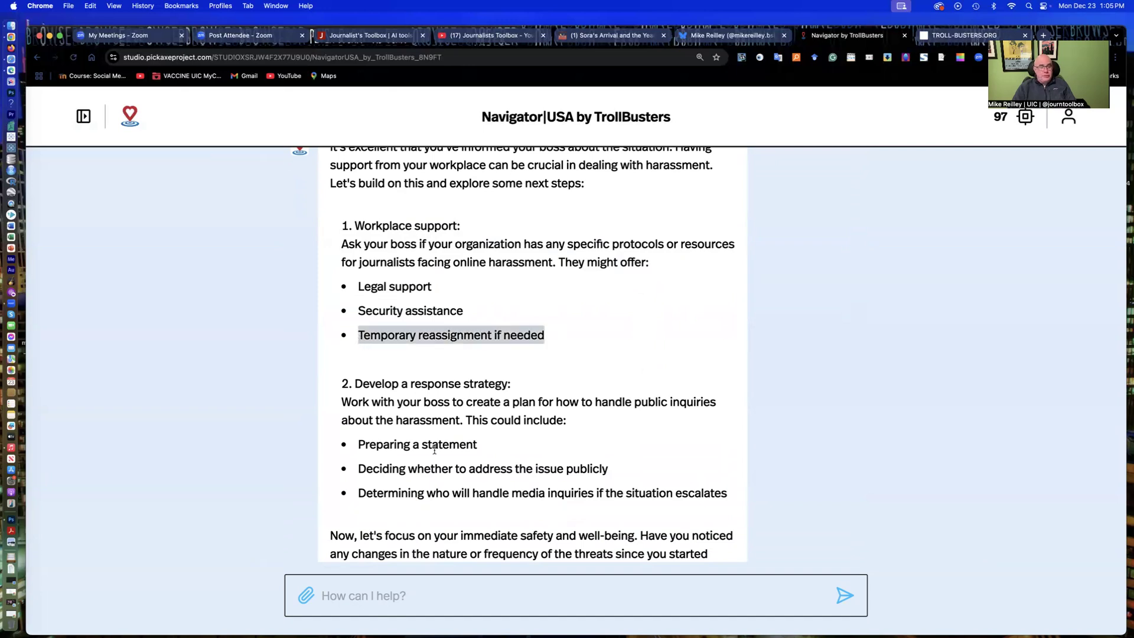
# Rate the chatbot's latest answer positively and return to the greeting at the start of the conversation
pyautogui.scroll(-3, 599, 485)
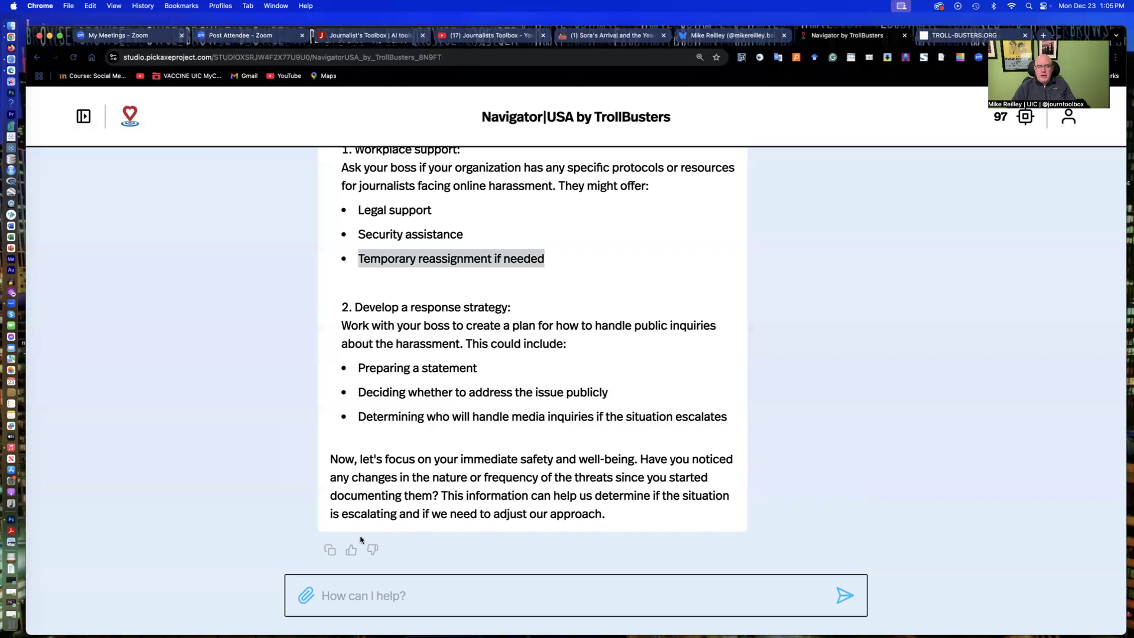
pyautogui.click(352, 549)
pyautogui.scroll(6, 353, 336)
pyautogui.scroll(2, 354, 335)
pyautogui.scroll(20, 353, 334)
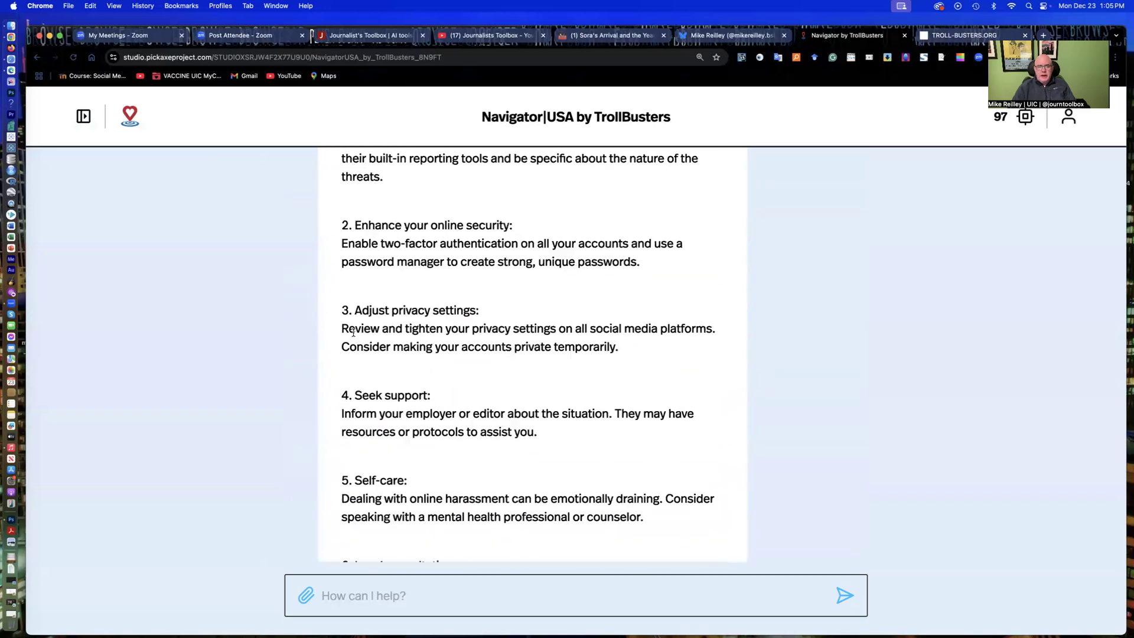
pyautogui.scroll(8, 354, 335)
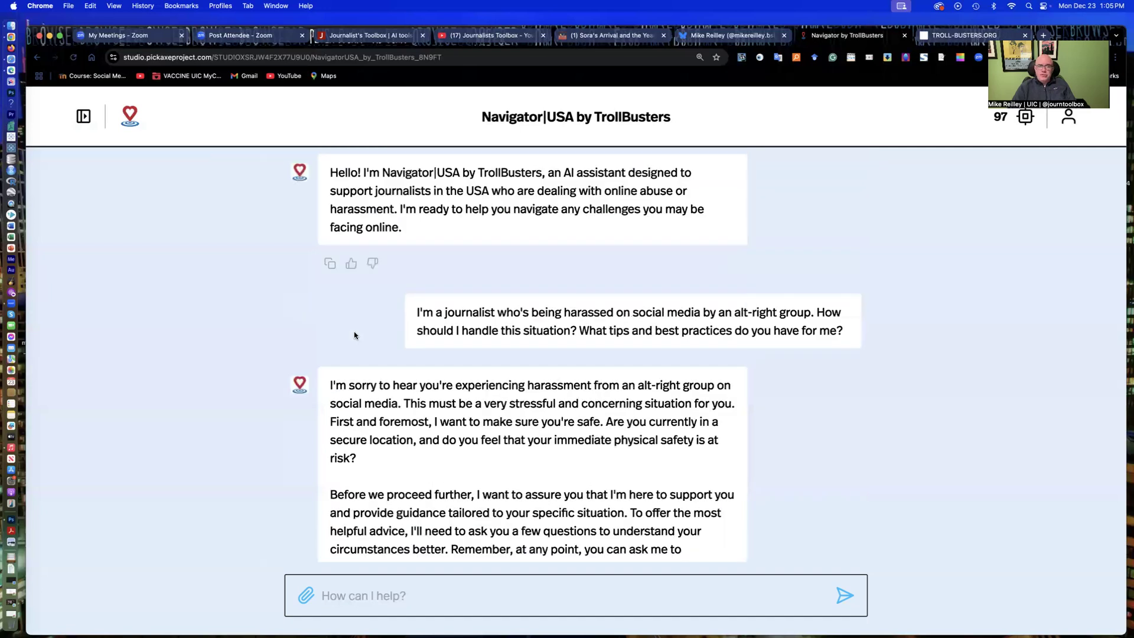
pyautogui.scroll(1, 354, 335)
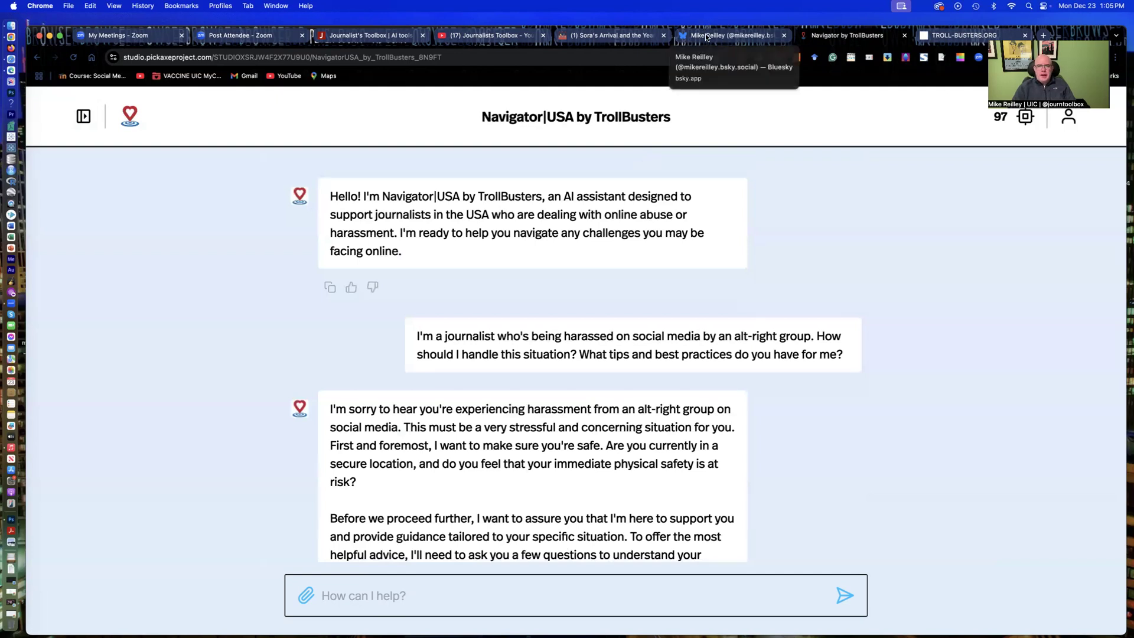
# Switch to the TrollBusters website and examine its table of report, resources and consult links, including the Student Press Journalist Guide
pyautogui.click(966, 37)
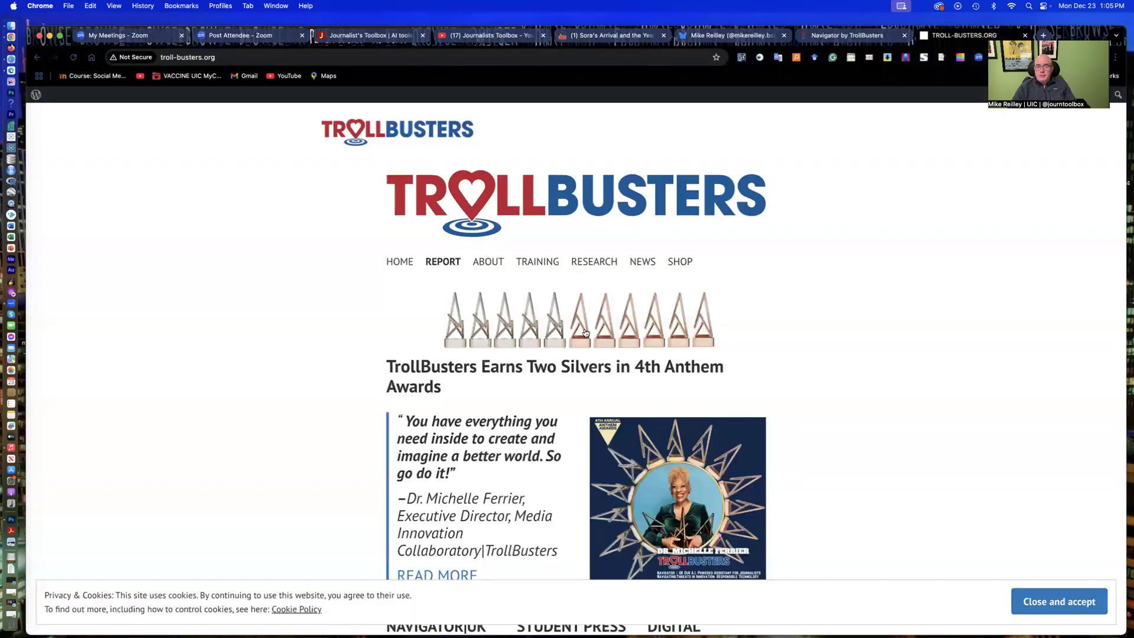
pyautogui.scroll(-7, 776, 407)
pyautogui.scroll(-10, 774, 406)
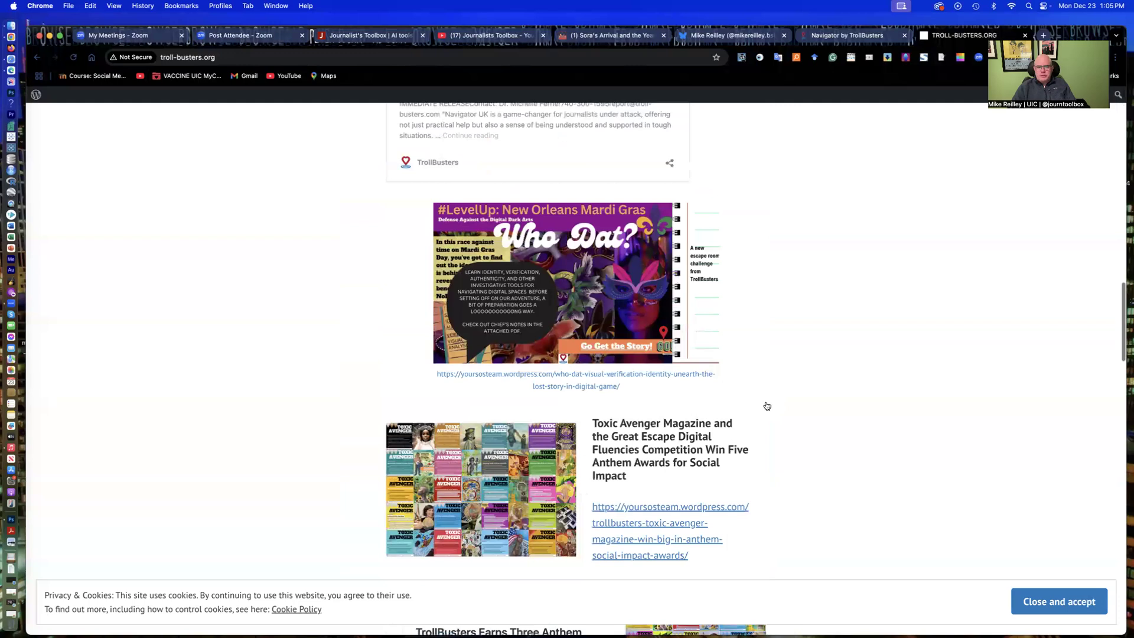
pyautogui.scroll(-10, 765, 405)
pyautogui.scroll(-5, 766, 406)
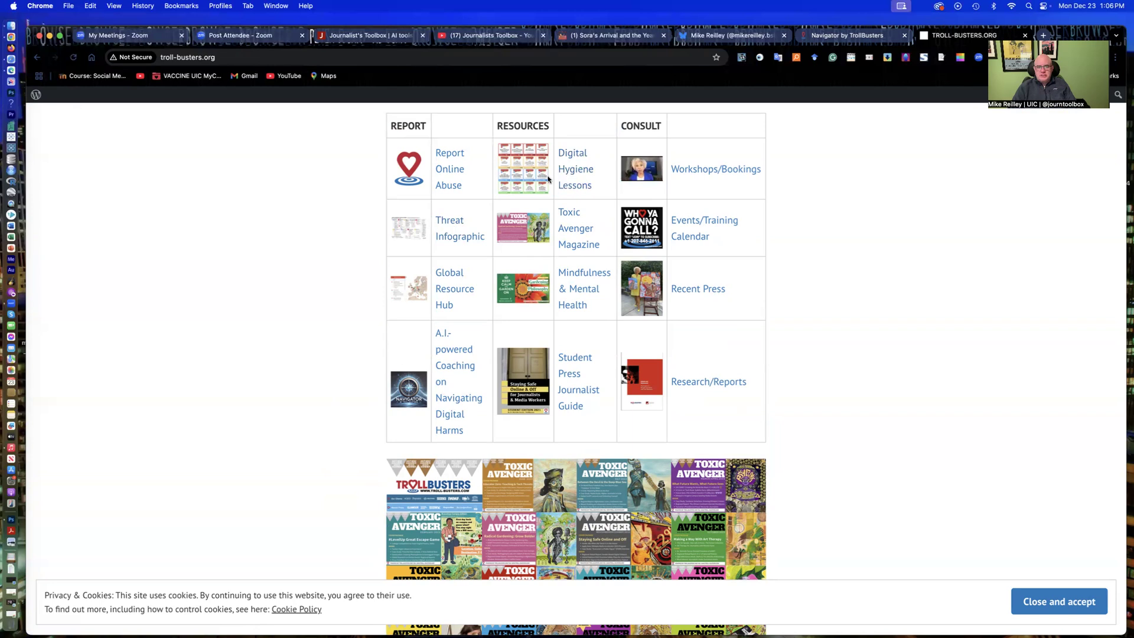
pyautogui.scroll(6, 535, 188)
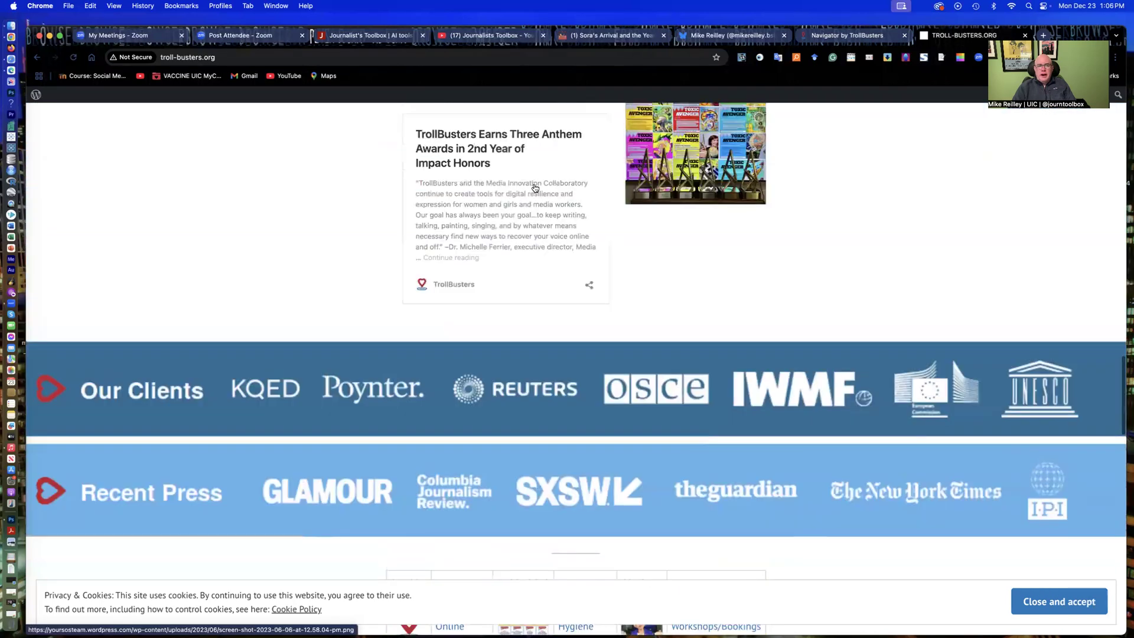
pyautogui.scroll(-5, 535, 187)
pyautogui.scroll(-3, 552, 281)
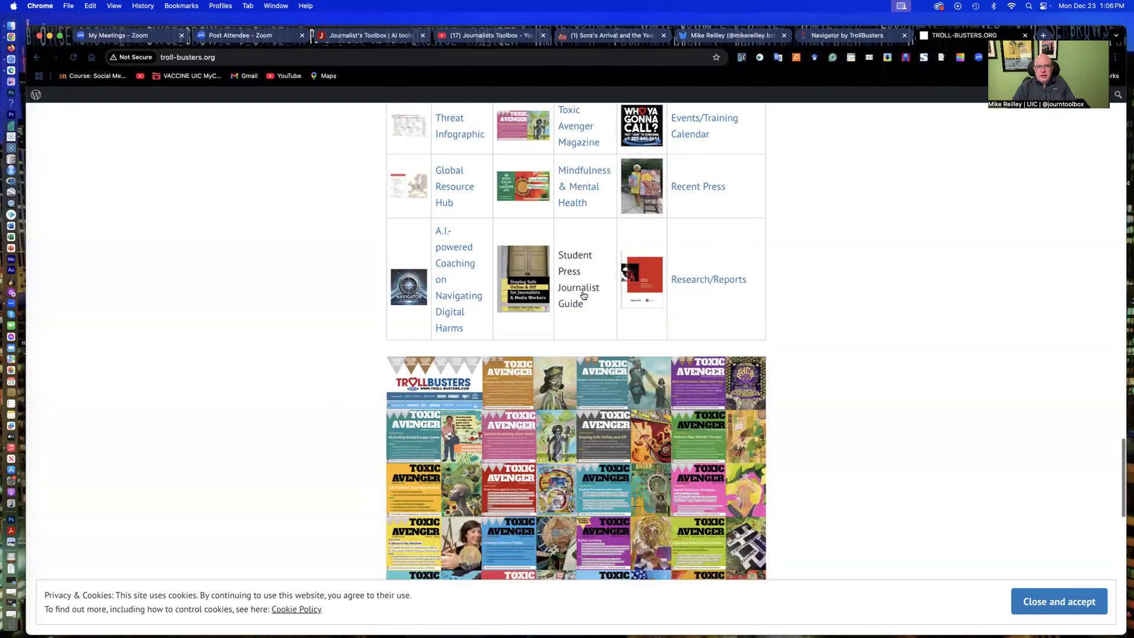
pyautogui.scroll(6, 580, 177)
pyautogui.scroll(15, 580, 177)
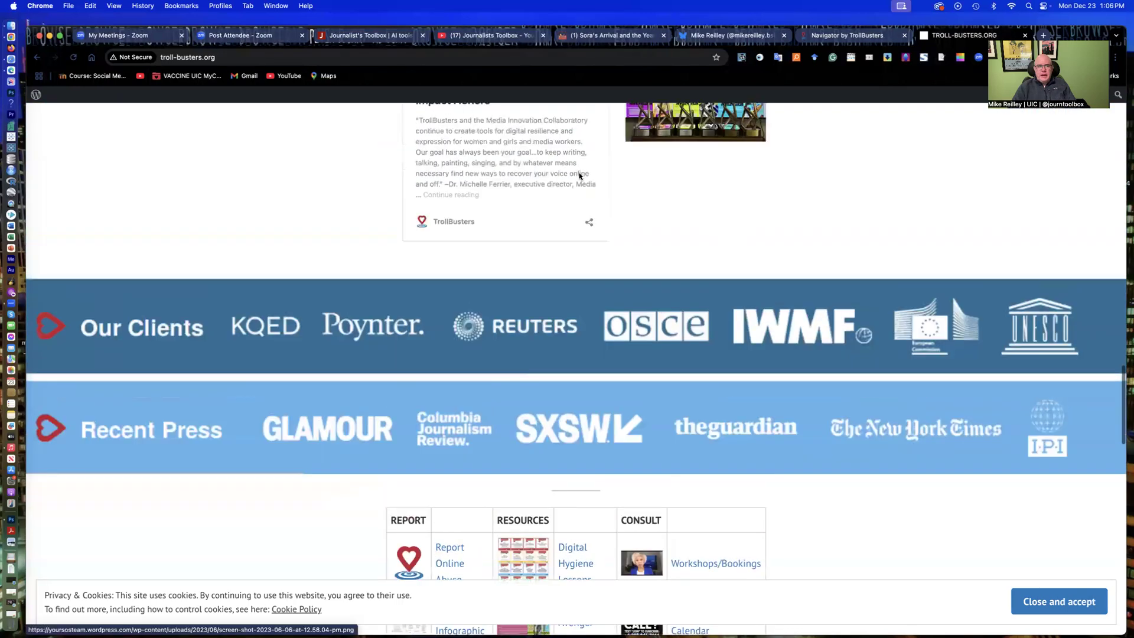
pyautogui.scroll(10, 578, 177)
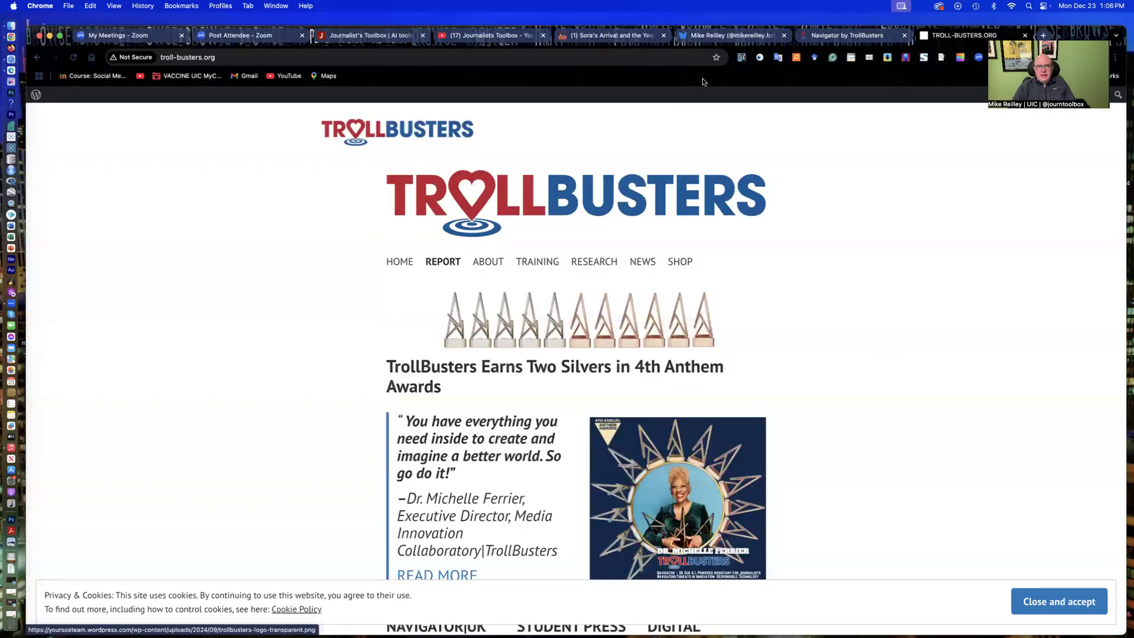
# Show the presenter's Bluesky profile, and look through the tool categories and Engage links on the Journalist's Toolbox home page
pyautogui.click(722, 33)
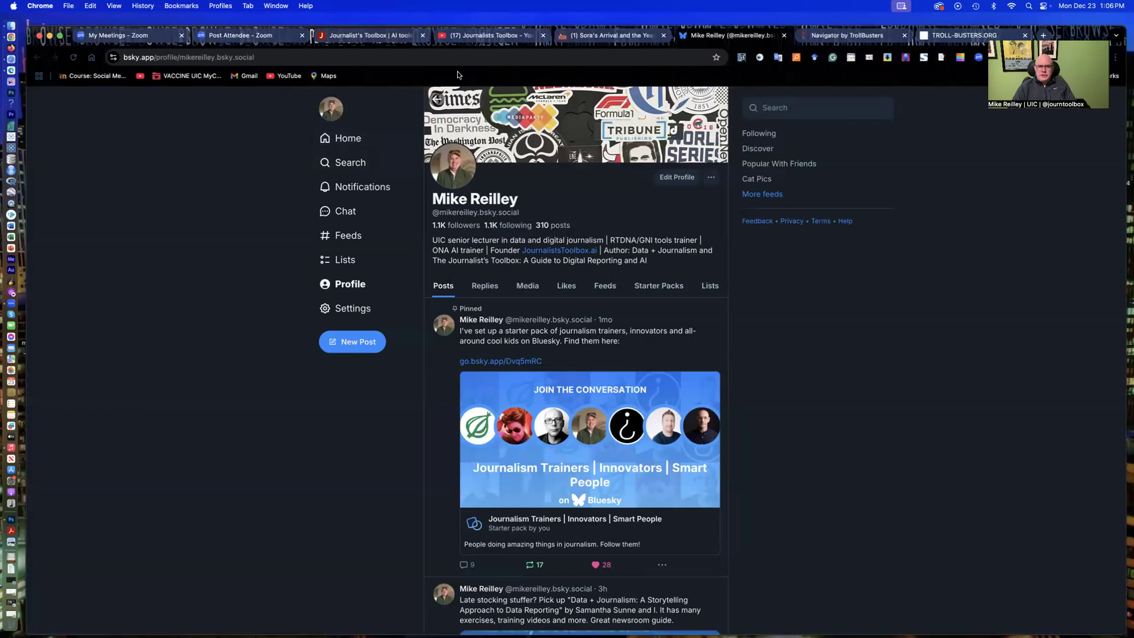
pyautogui.click(391, 37)
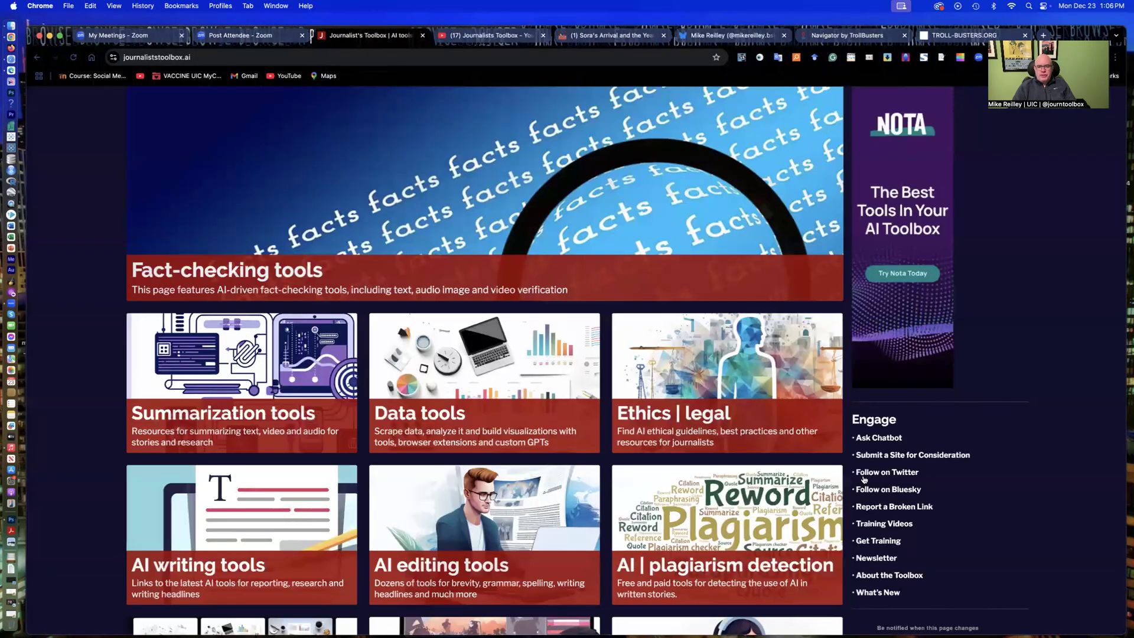
pyautogui.scroll(-4, 863, 476)
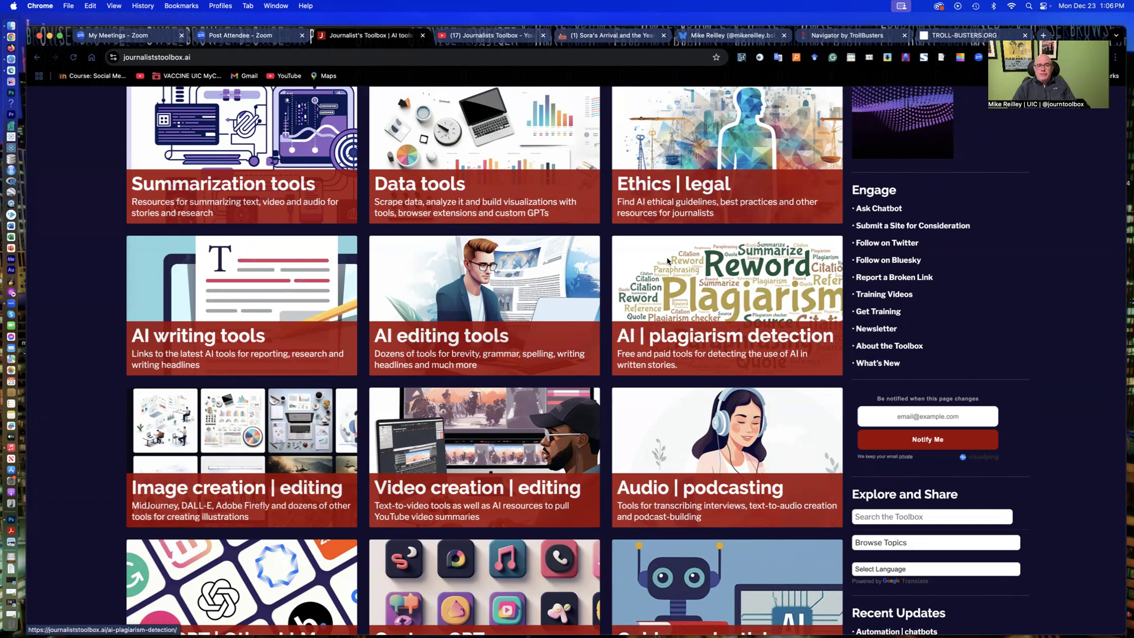
pyautogui.scroll(7, 668, 261)
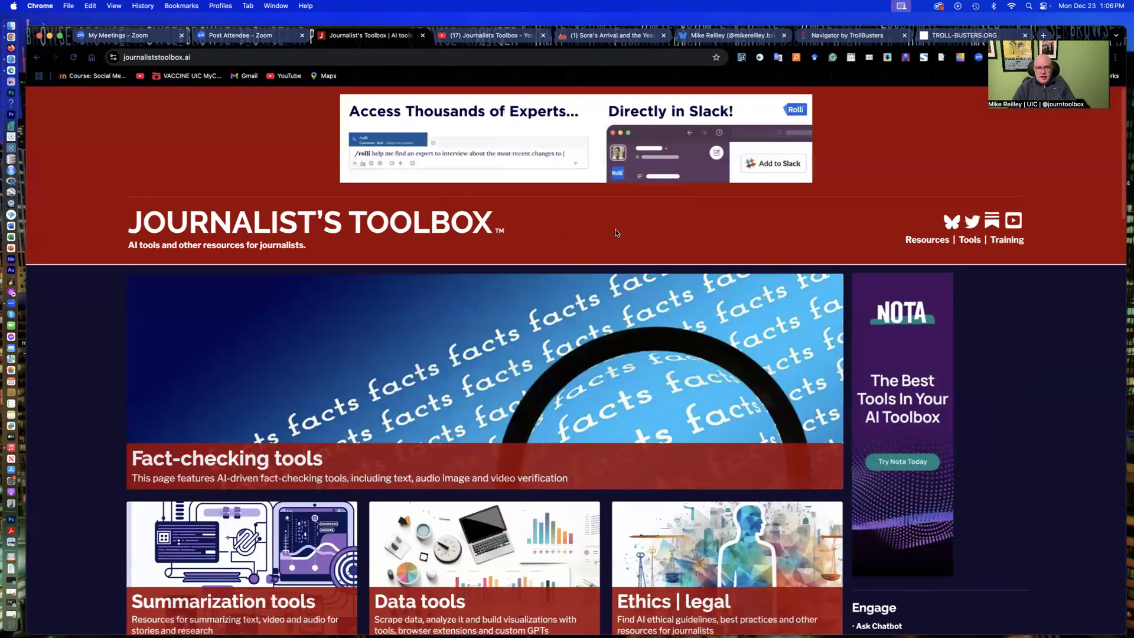